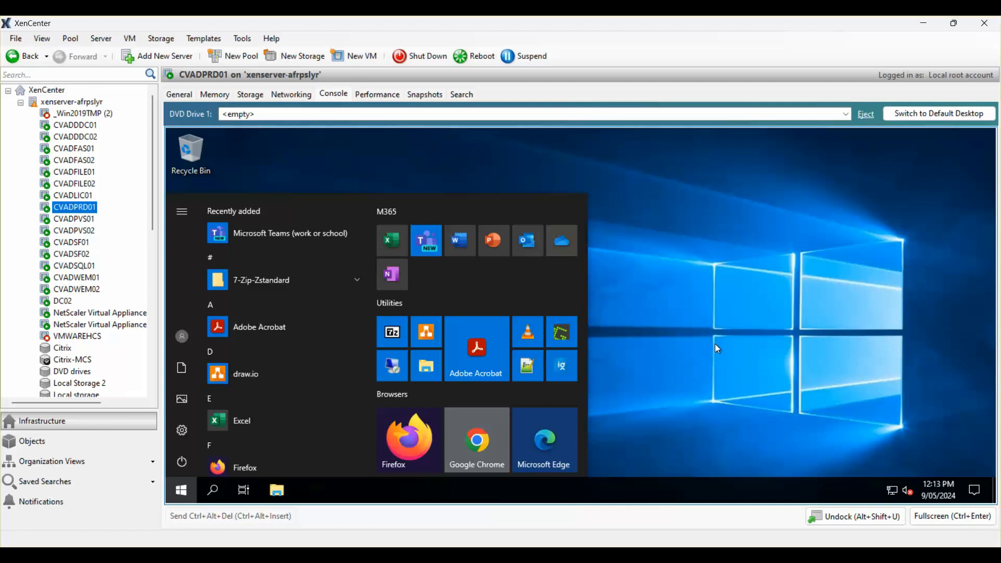
# Mount Citrix_Virtual_Apps_and_Desktops_7_2402_LTSR.iso in CVADPRD01's DVD drive and launch the Citrix installer from the mounted disc.
pyautogui.click(715, 346)
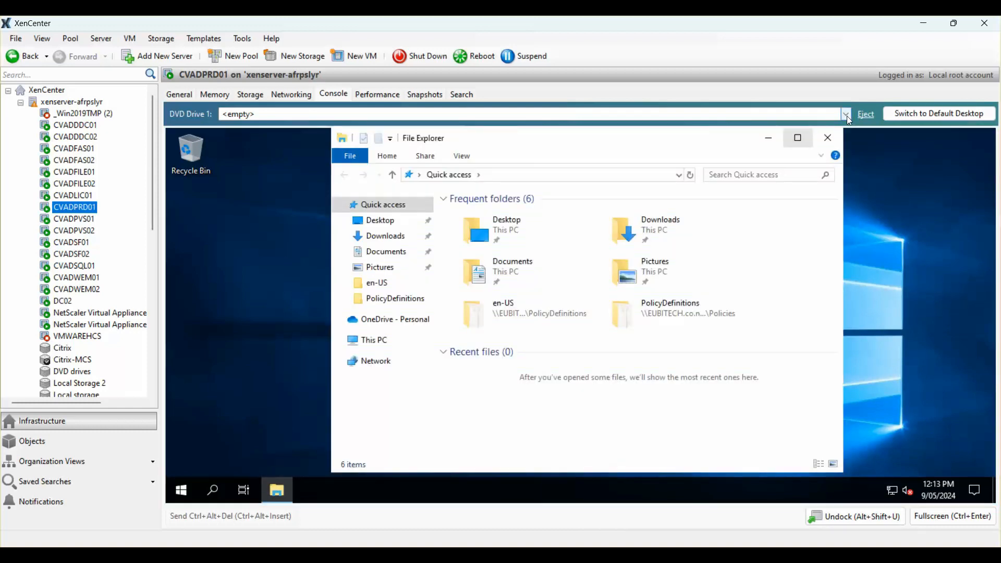
pyautogui.click(846, 114)
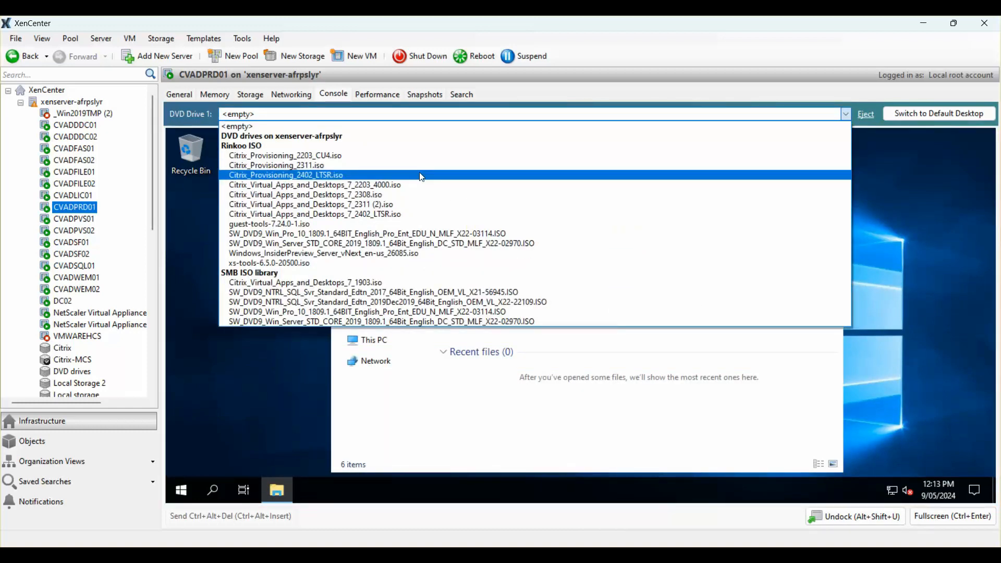
pyautogui.click(375, 214)
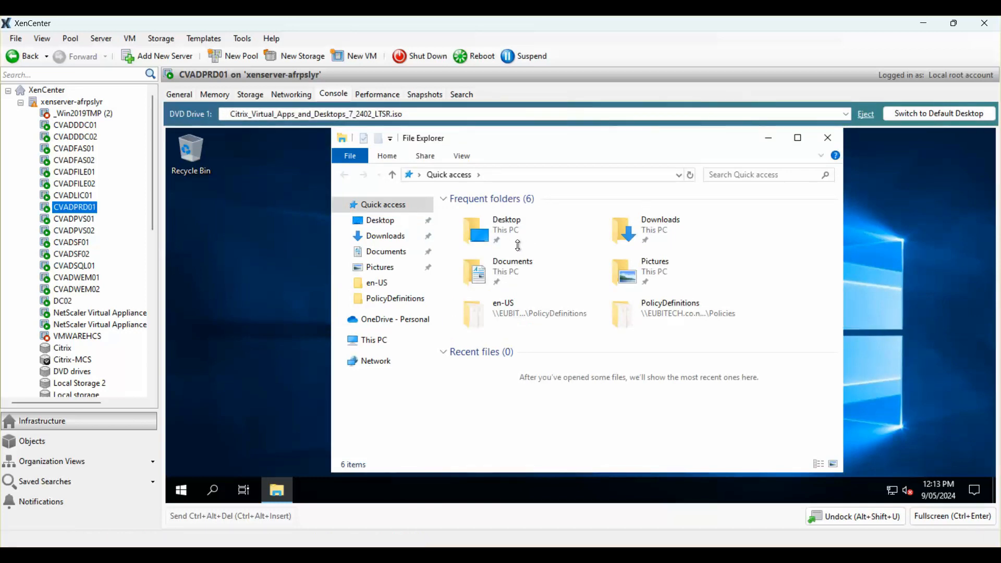
pyautogui.click(384, 366)
pyautogui.click(480, 296)
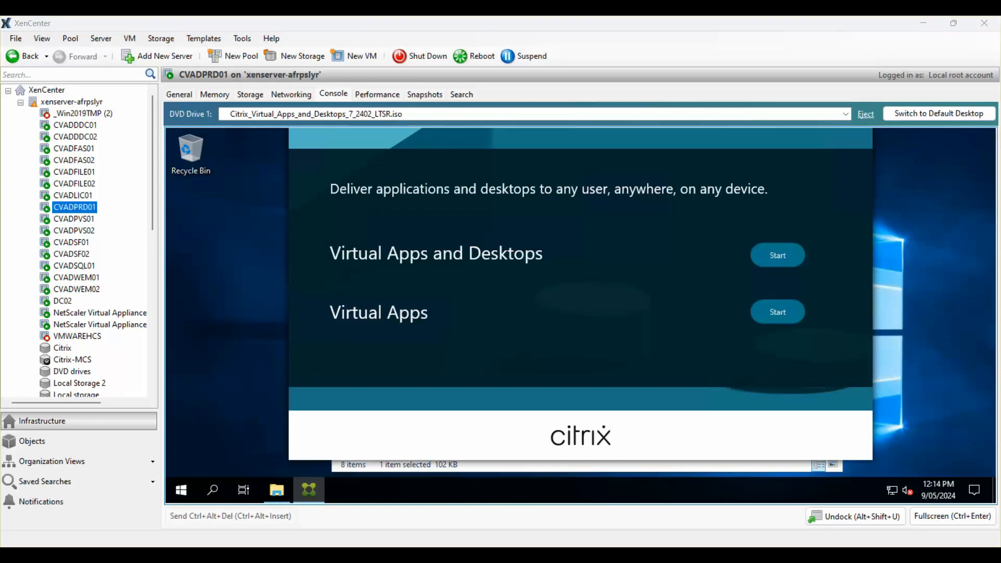
# Start the Virtual Apps and Desktops VDA setup for Windows Multi-session OS, keeping the master MCS image option and default core components.
pyautogui.click(771, 255)
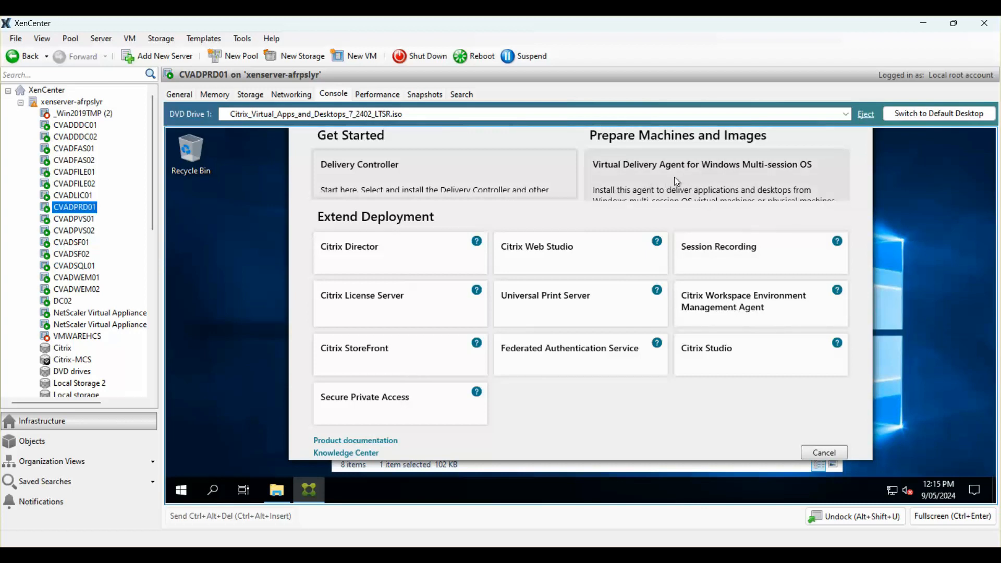
pyautogui.click(710, 179)
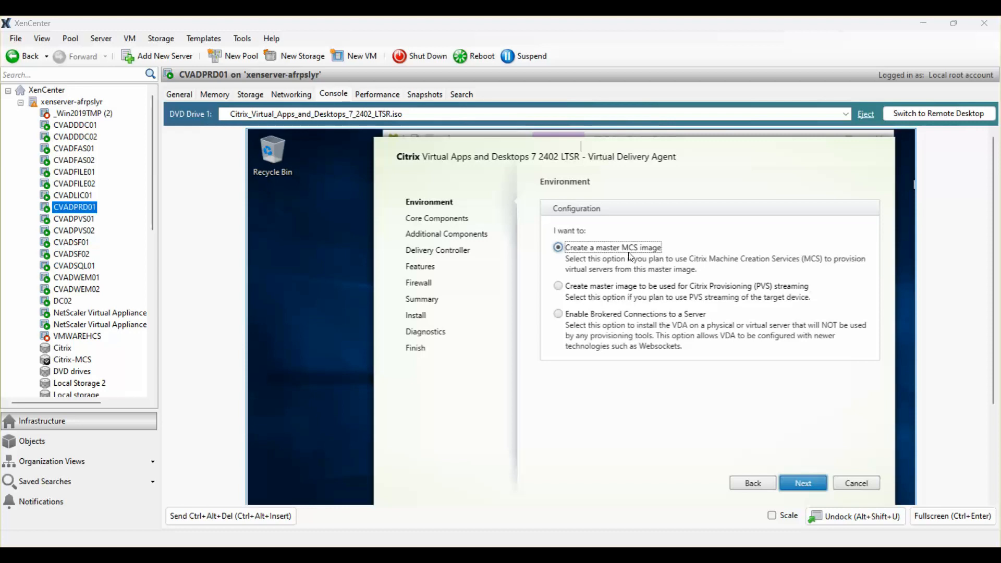
pyautogui.click(802, 483)
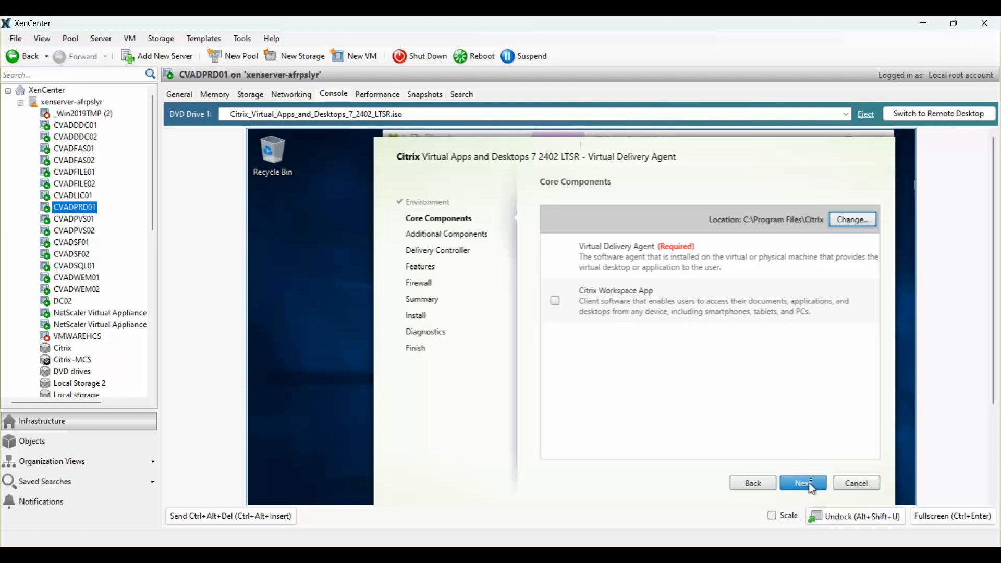
pyautogui.click(809, 480)
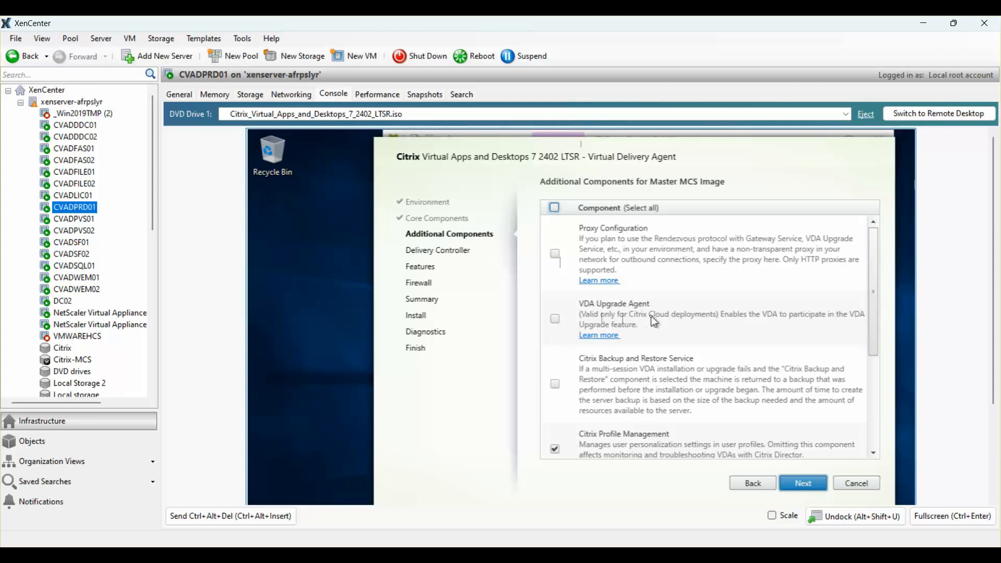
# Review the additional components, include Machine Creation Services (MCS) storage optimization, and continue to the Delivery Controller settings.
pyautogui.scroll(-1, 617, 365)
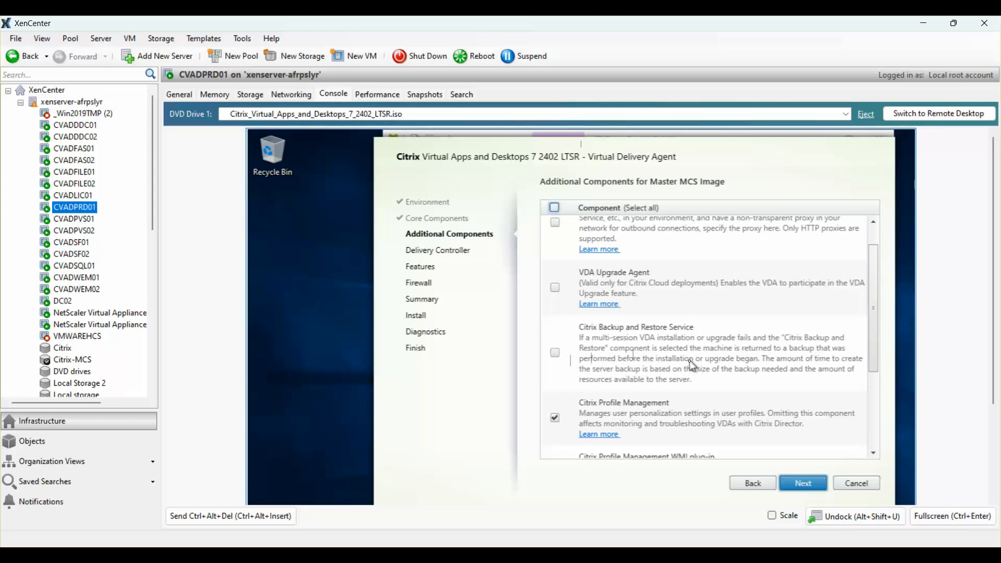
pyautogui.scroll(1, 693, 367)
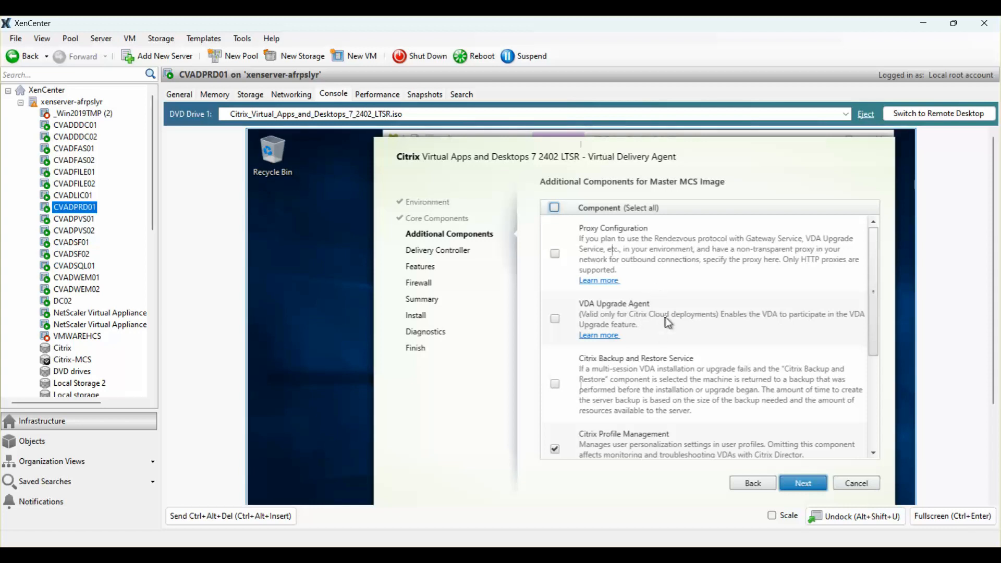
pyautogui.scroll(-2, 669, 322)
pyautogui.scroll(-3, 673, 321)
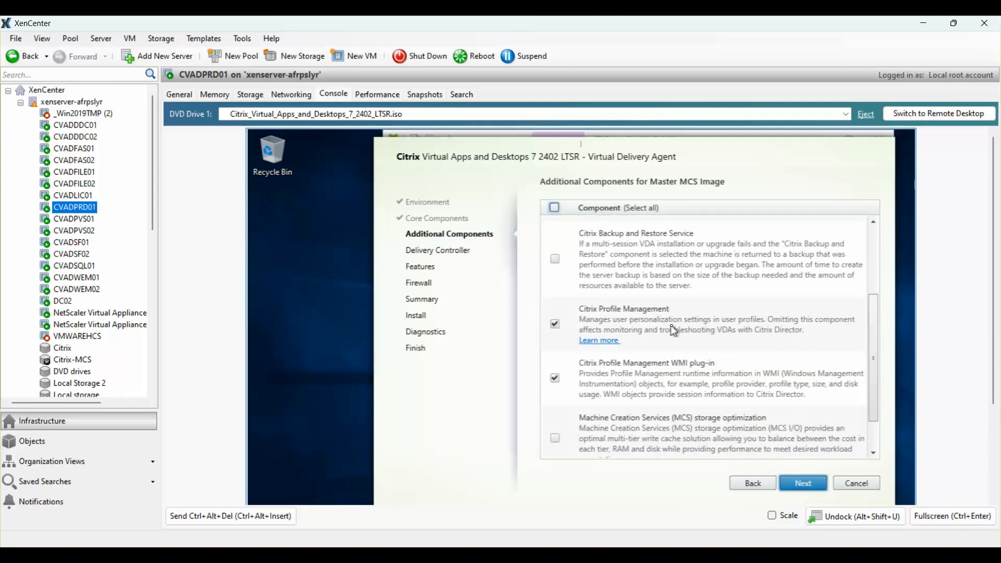
pyautogui.scroll(-1, 710, 343)
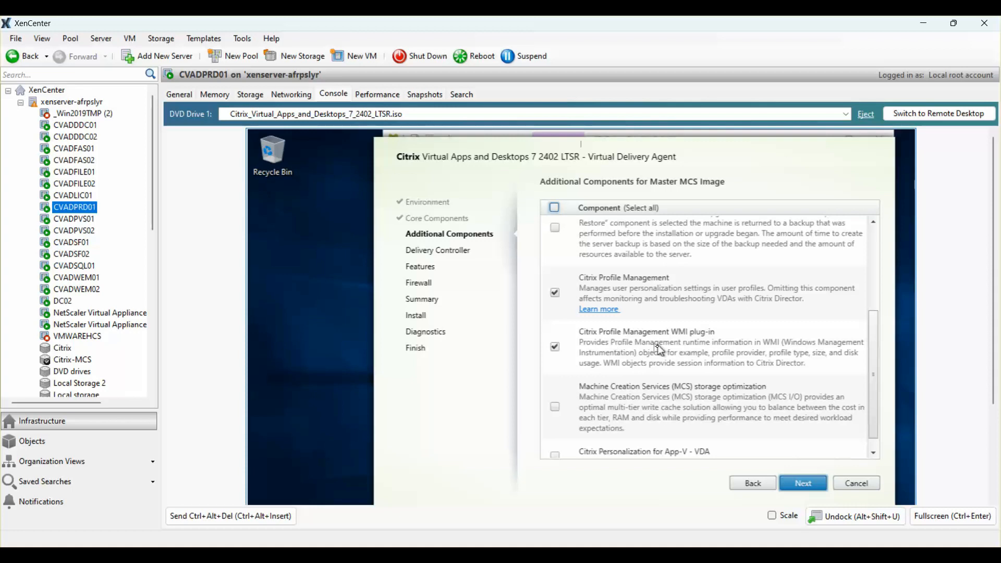
pyautogui.scroll(-1, 695, 347)
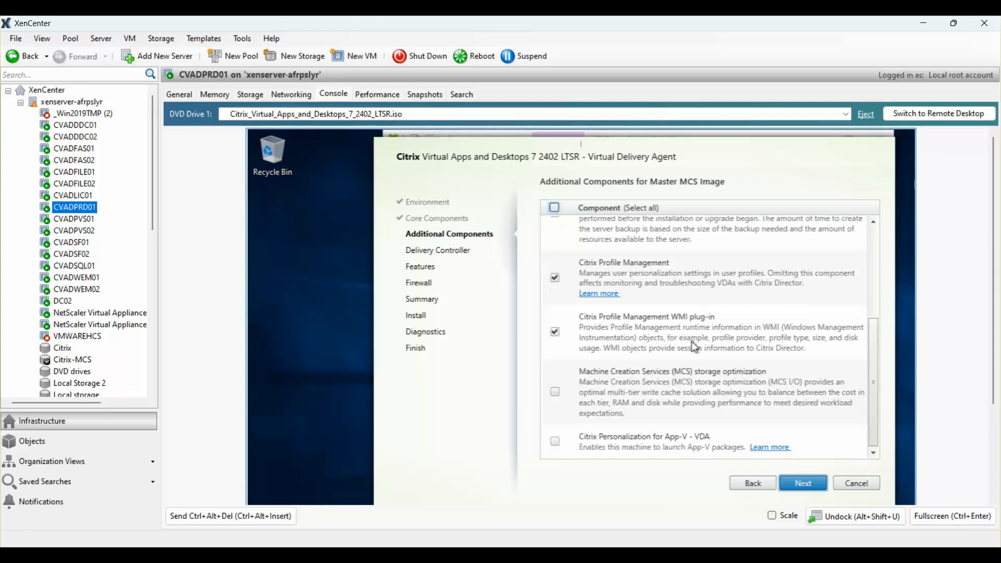
pyautogui.click(556, 393)
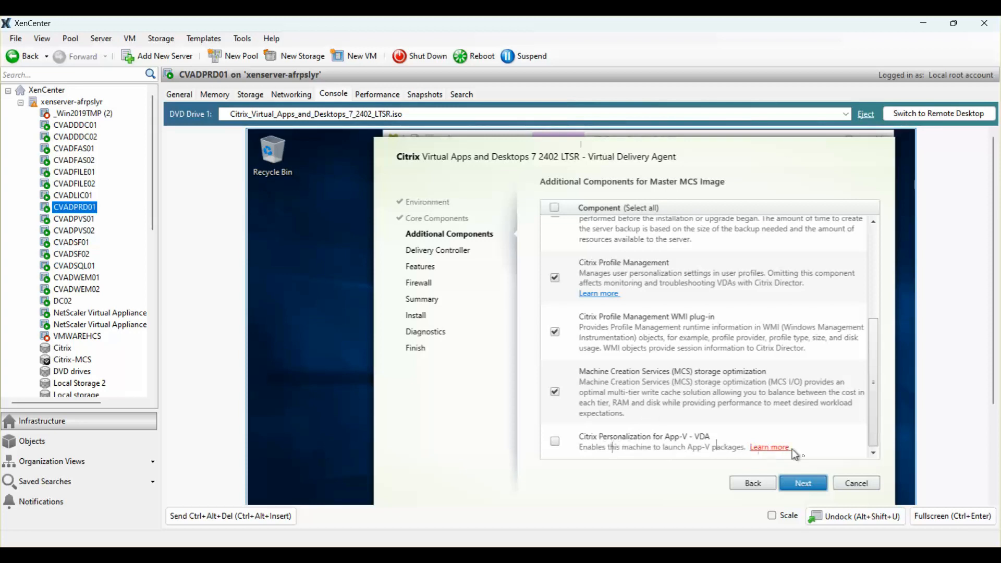
pyautogui.click(804, 485)
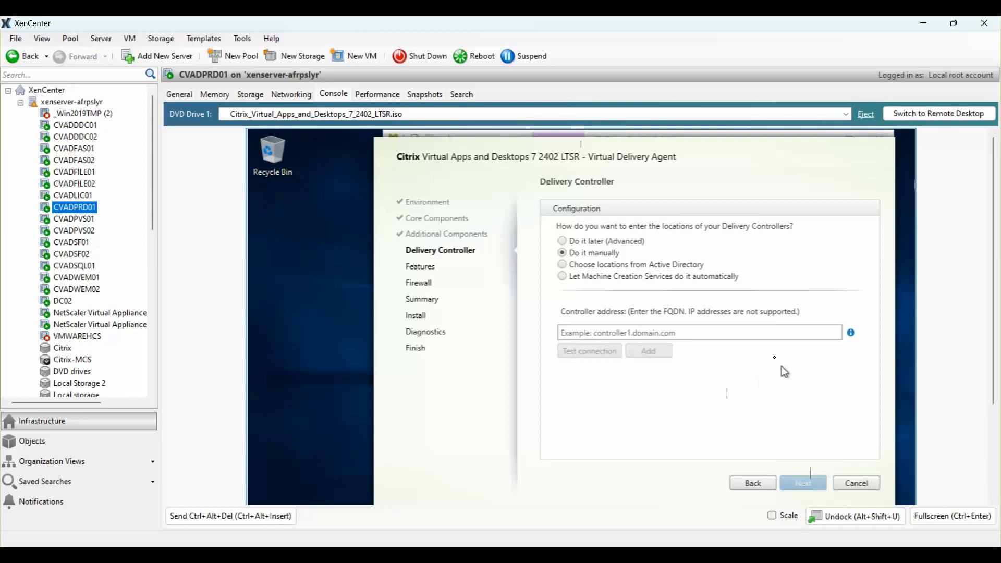
# Enter cvadddc01.eubitech.co.nz as a Delivery Controller address, test its connection and add it.
pyautogui.click(647, 332)
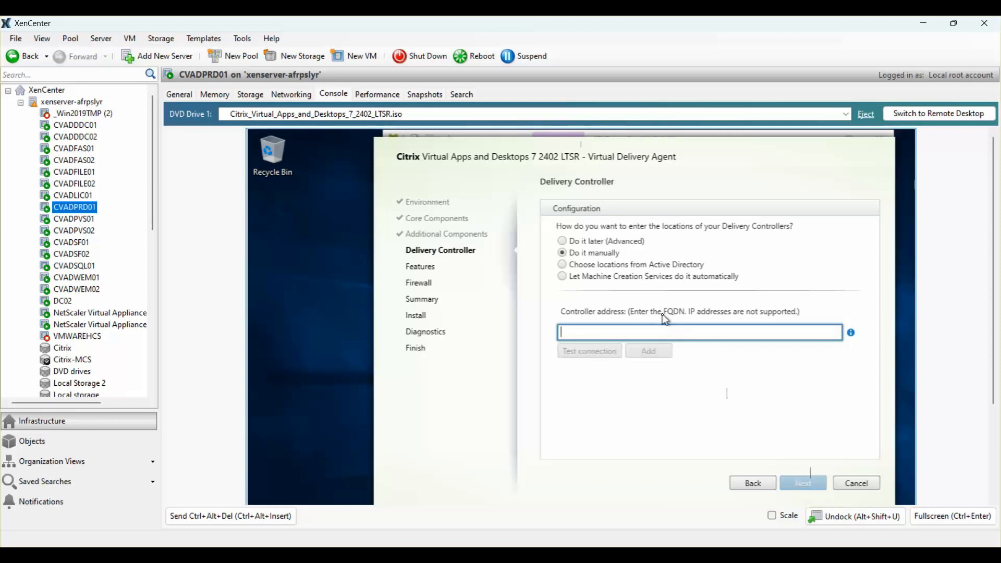
pyautogui.write('cvadddc01.e')
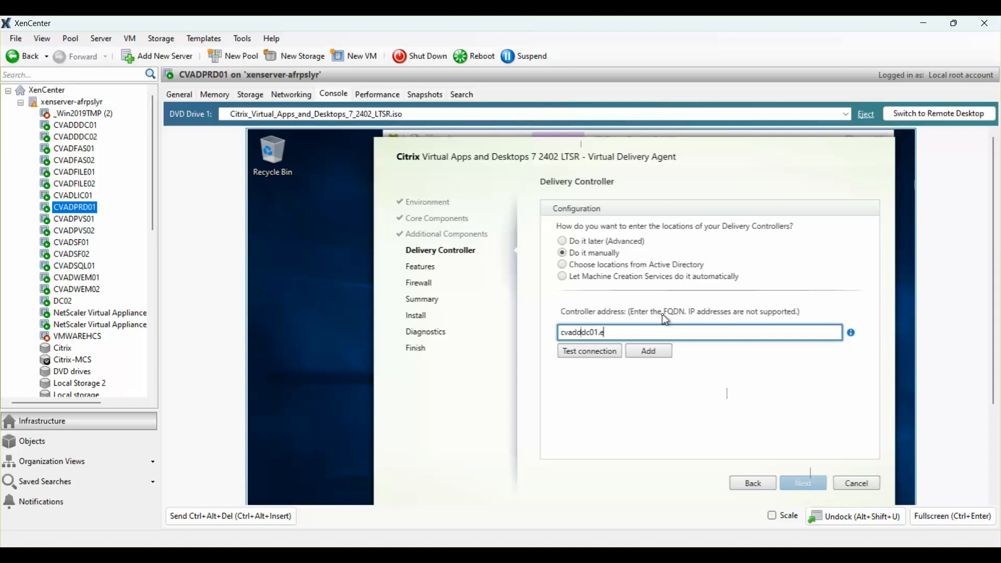
pyautogui.write('tech.co.nz')
pyautogui.hotkey('ctrl', 'a')
pyautogui.hotkey('ctrl', 'c')
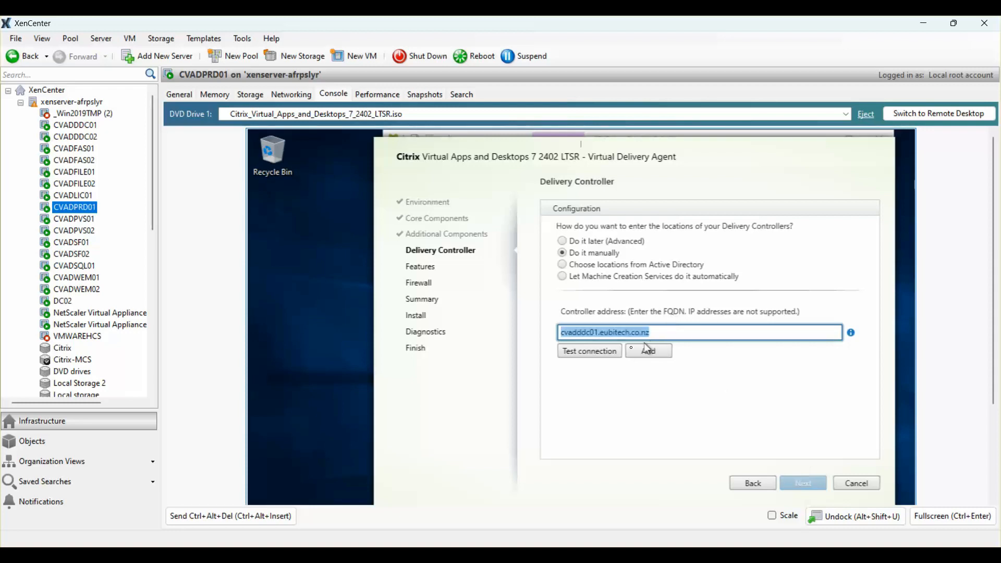
pyautogui.click(609, 353)
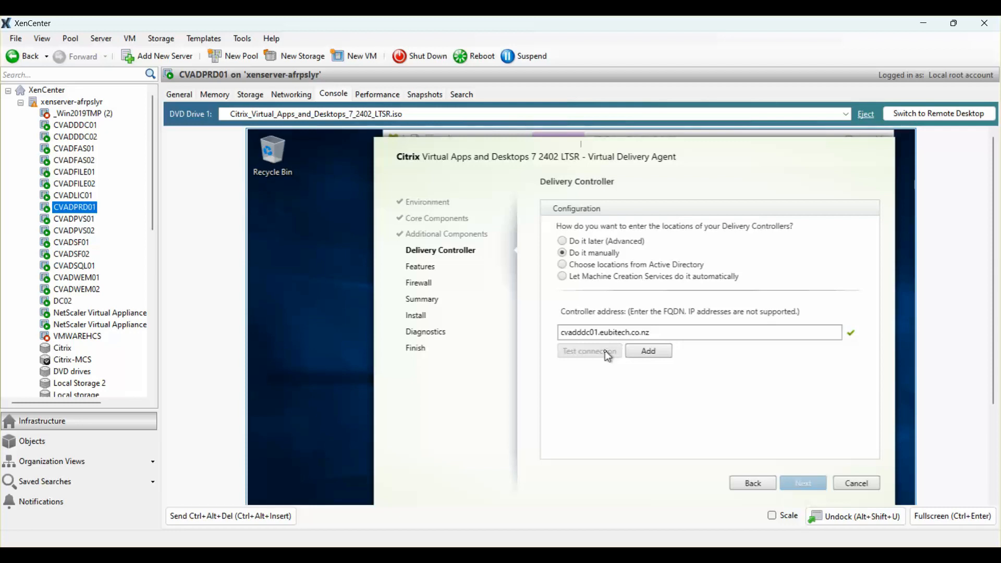
pyautogui.click(652, 351)
# Add cvadddc02.eubitech.co.nz as the second Delivery Controller and accept the controller configuration.
pyautogui.click(611, 349)
pyautogui.hotkey('ctrl', 'v')
pyautogui.click(599, 348)
pyautogui.press('BackSpace')
pyautogui.write('2')
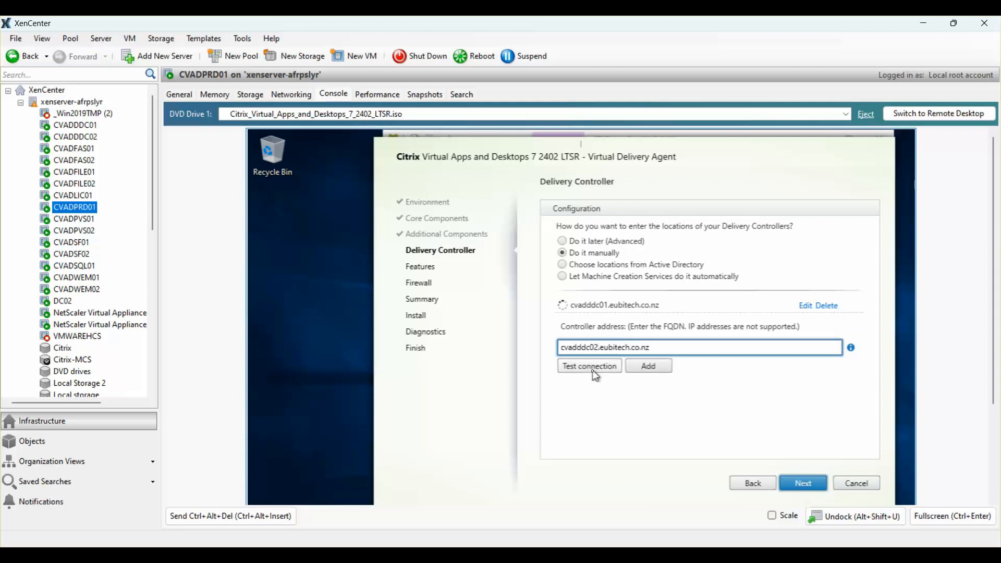
pyautogui.click(649, 366)
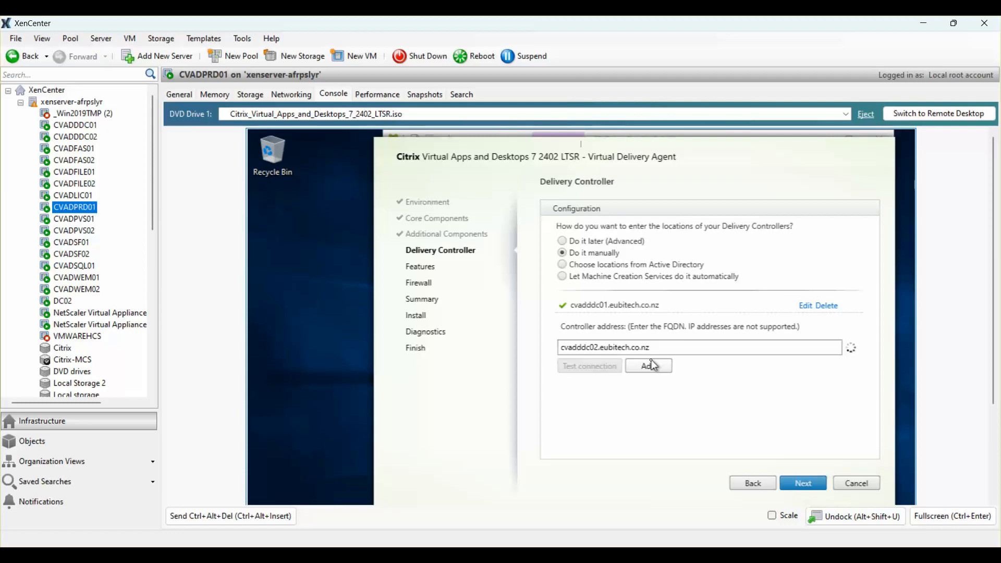
pyautogui.click(652, 366)
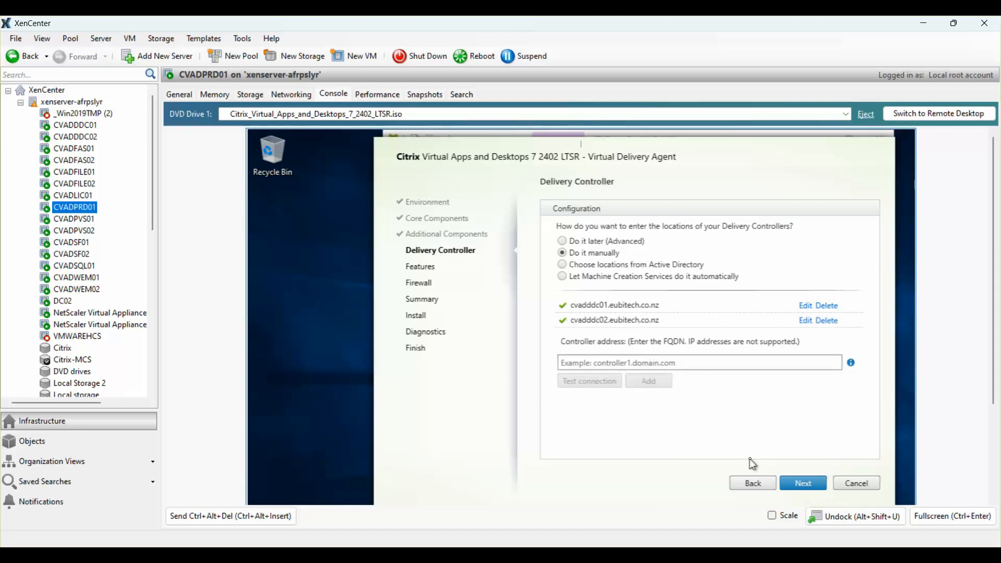
pyautogui.click(802, 482)
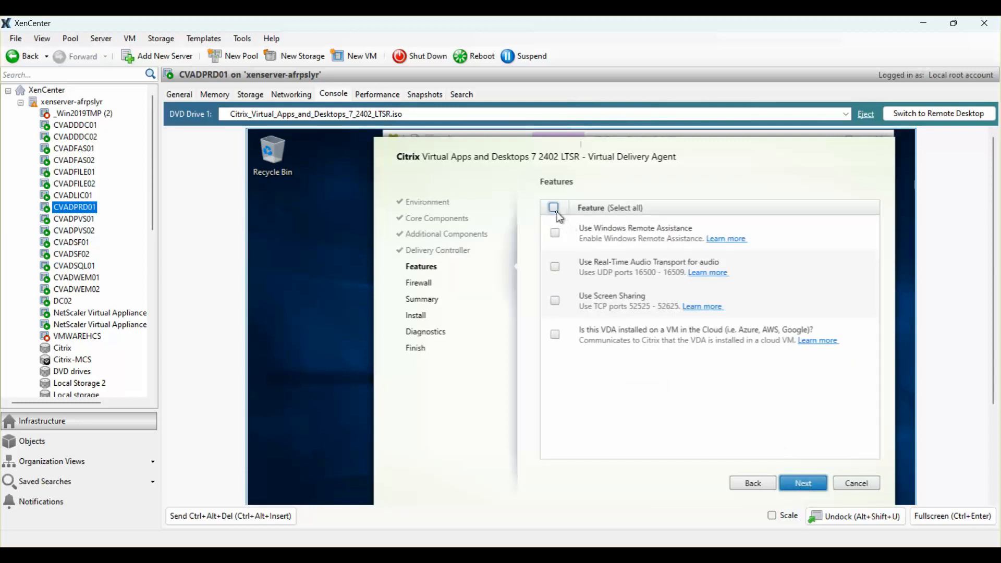
# Enable Windows Remote Assistance, Real-Time Audio Transport and Screen Sharing, keeping automatic configuration of the firewall rules.
pyautogui.click(555, 233)
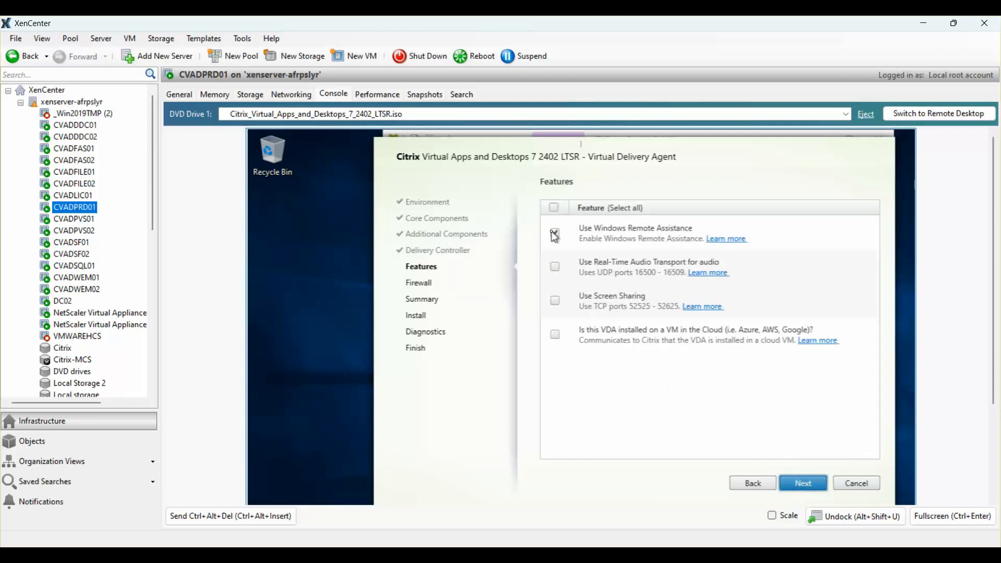
pyautogui.click(555, 268)
pyautogui.click(555, 301)
pyautogui.click(800, 489)
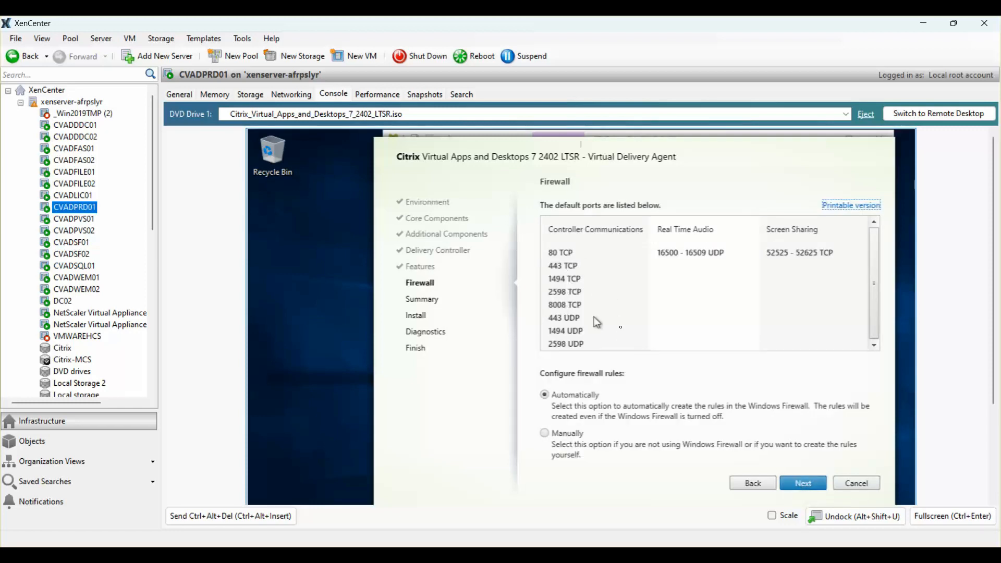
pyautogui.click(810, 487)
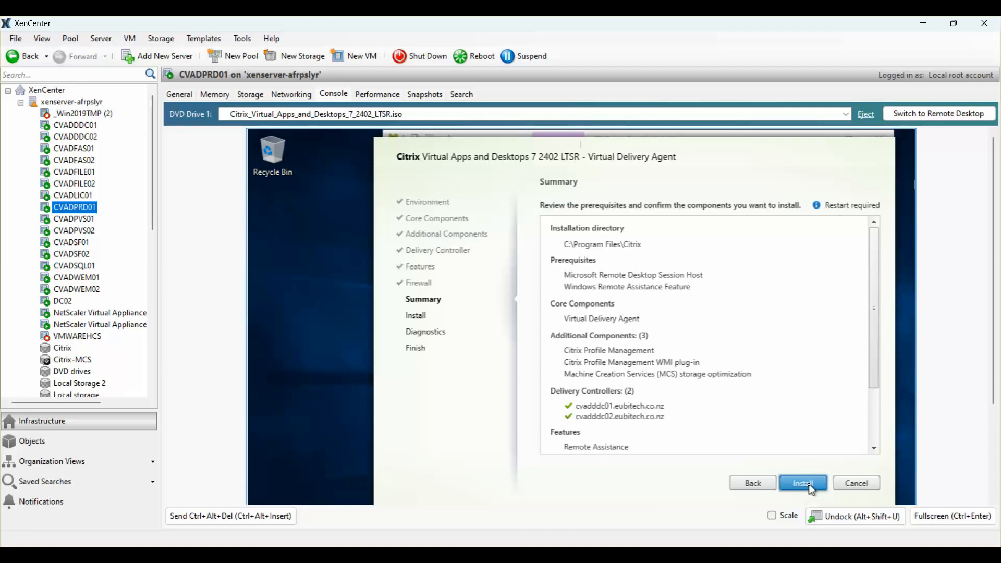
# Install the Virtual Delivery Agent without collecting diagnostic information, and finish with the machine restart enabled.
pyautogui.click(809, 486)
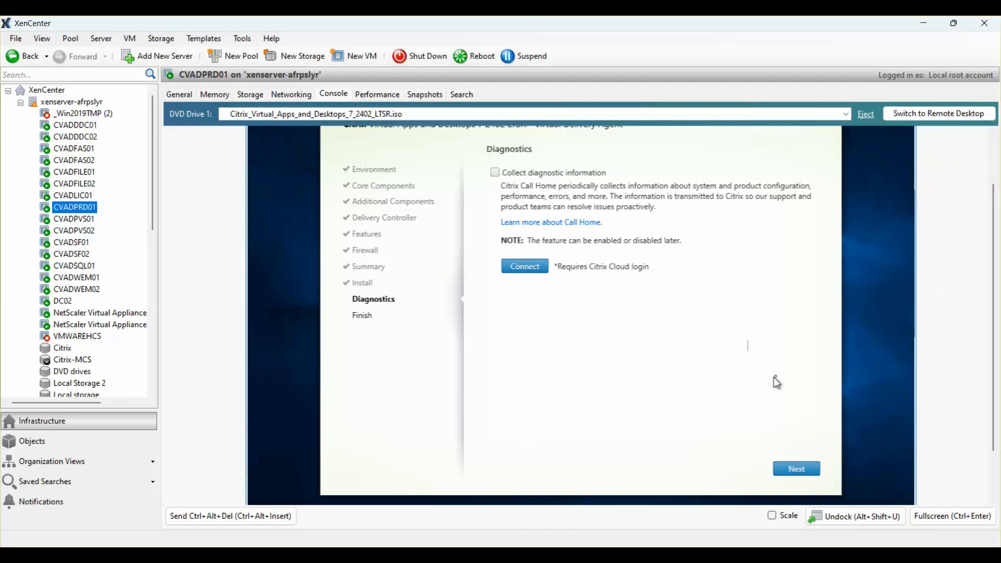
pyautogui.click(814, 471)
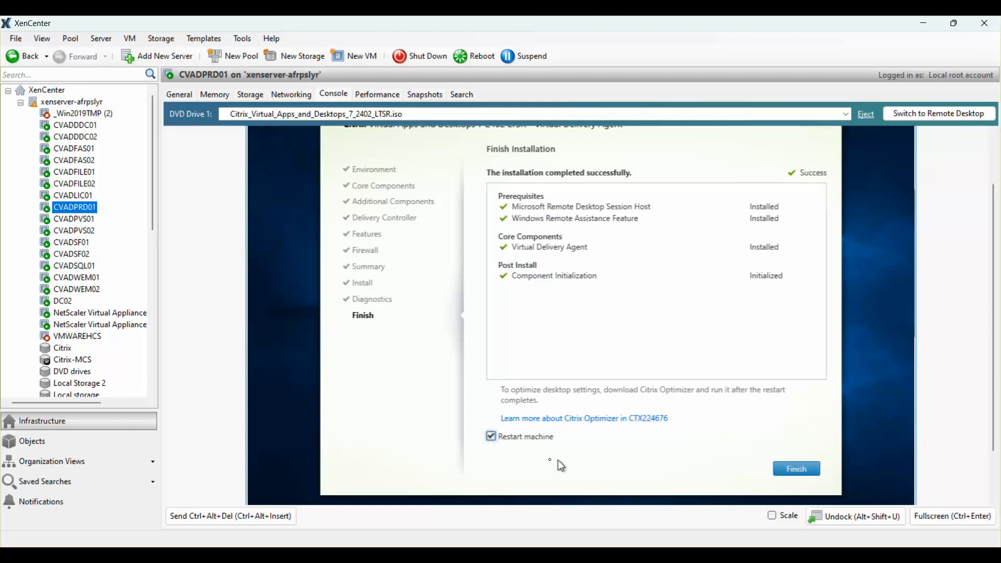
pyautogui.click(797, 469)
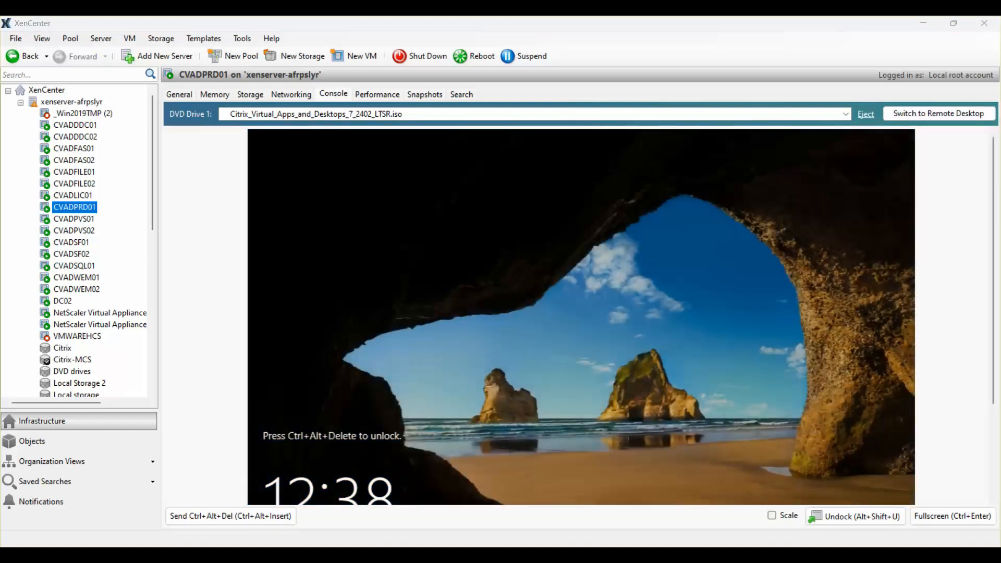
# Unlock the CVADPRD01 console and sign in with the user name tech and the account password.
pyautogui.click(130, 38)
pyautogui.click(199, 286)
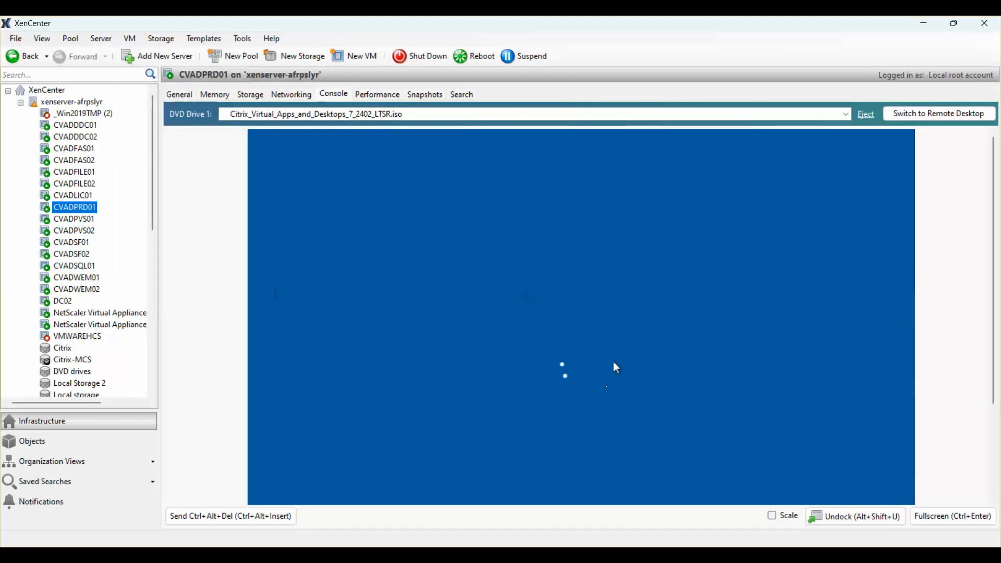
pyautogui.write('tech')
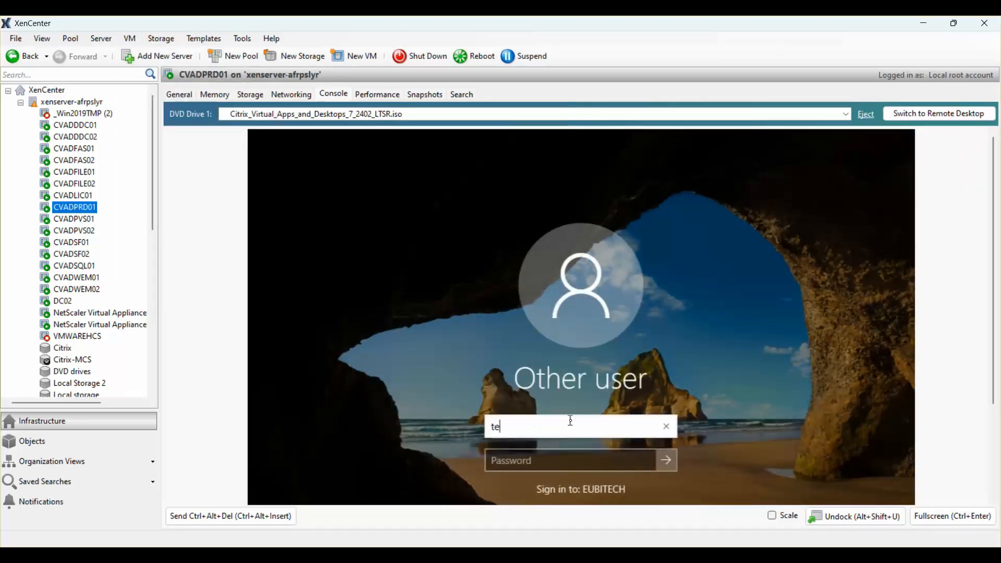
pyautogui.press('Tab')
pyautogui.write('**********')
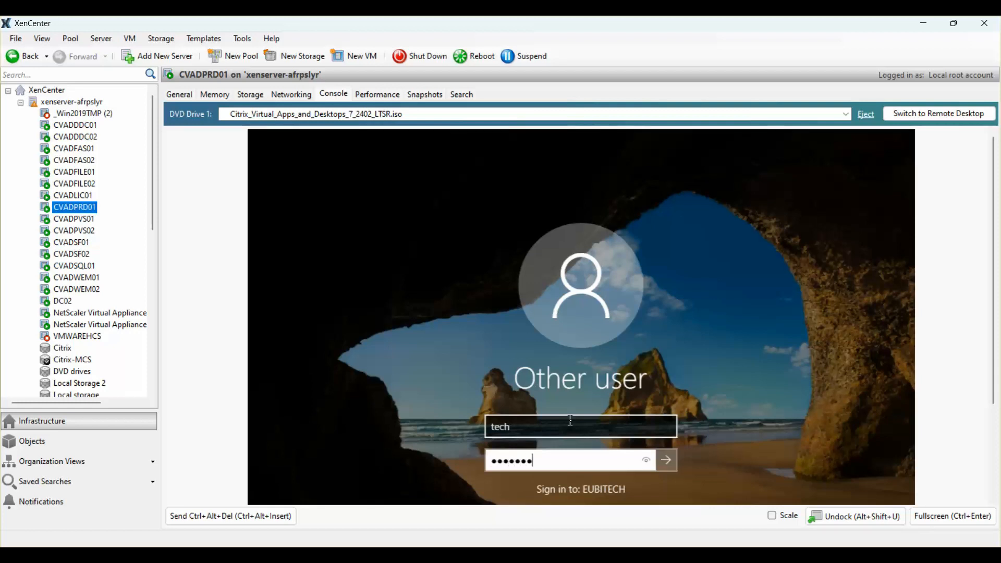
pyautogui.press('Return')
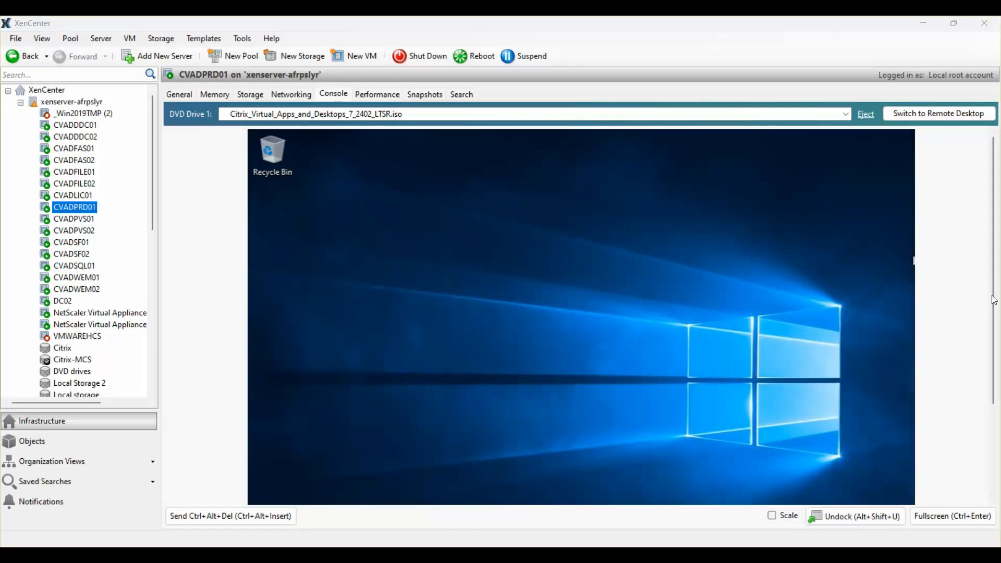
# Open Event Viewer on the CVADPRD01 virtual machine.
pyautogui.moveTo(993, 279); pyautogui.dragTo(997, 373)
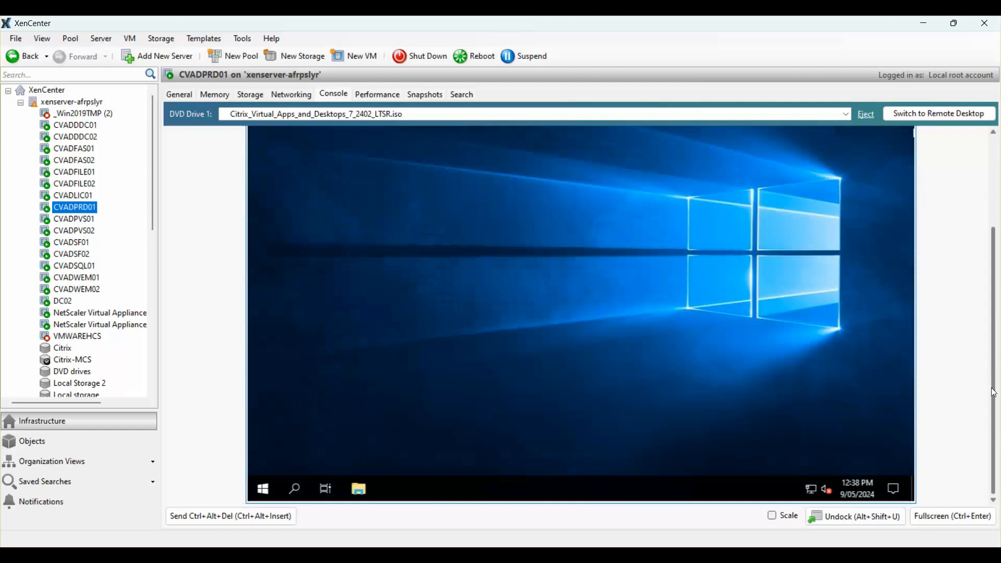
pyautogui.rightClick(268, 496)
pyautogui.click(316, 174)
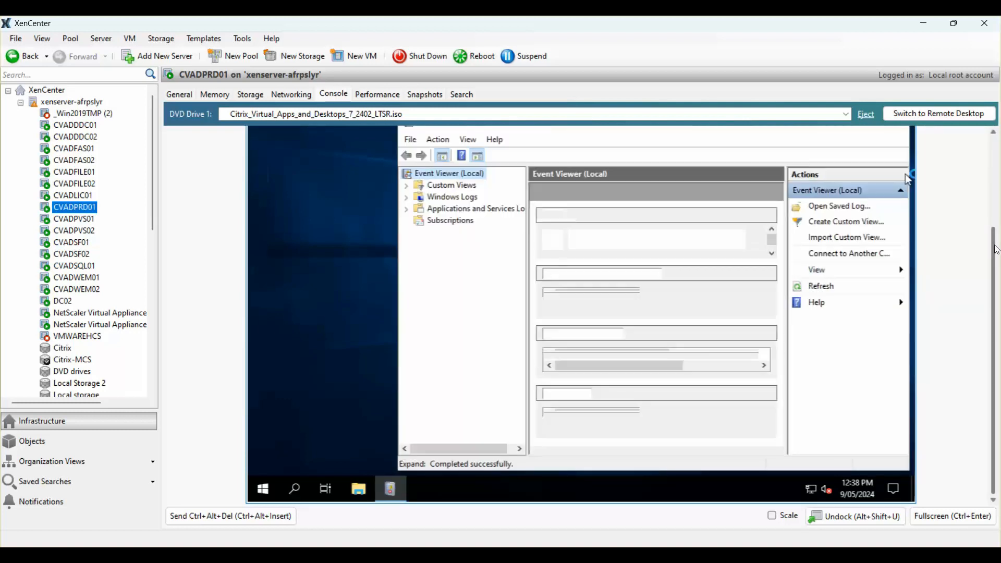
# Maximize Event Viewer and open the Application log under Windows Logs.
pyautogui.moveTo(997, 250); pyautogui.dragTo(996, 229)
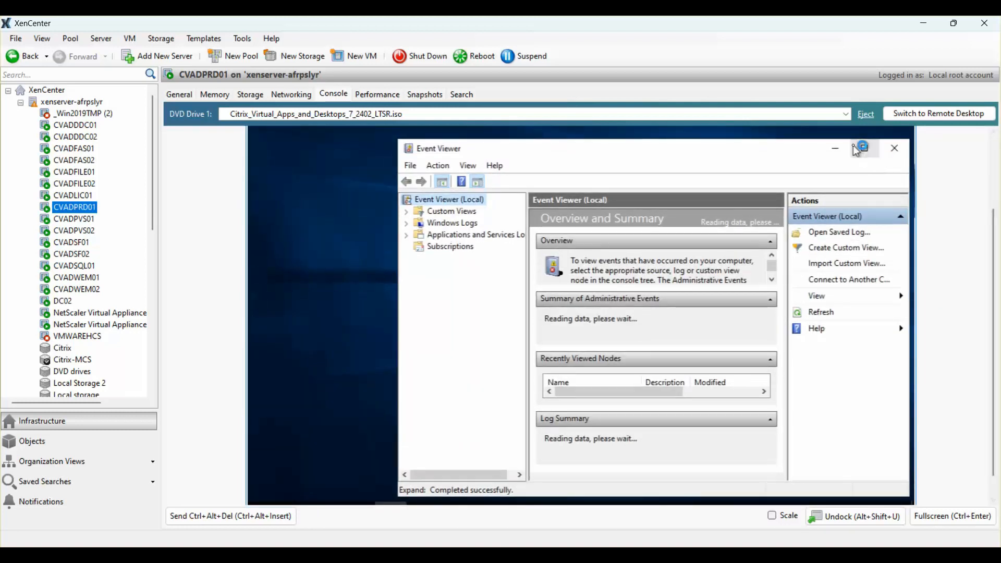
pyautogui.doubleClick(859, 151)
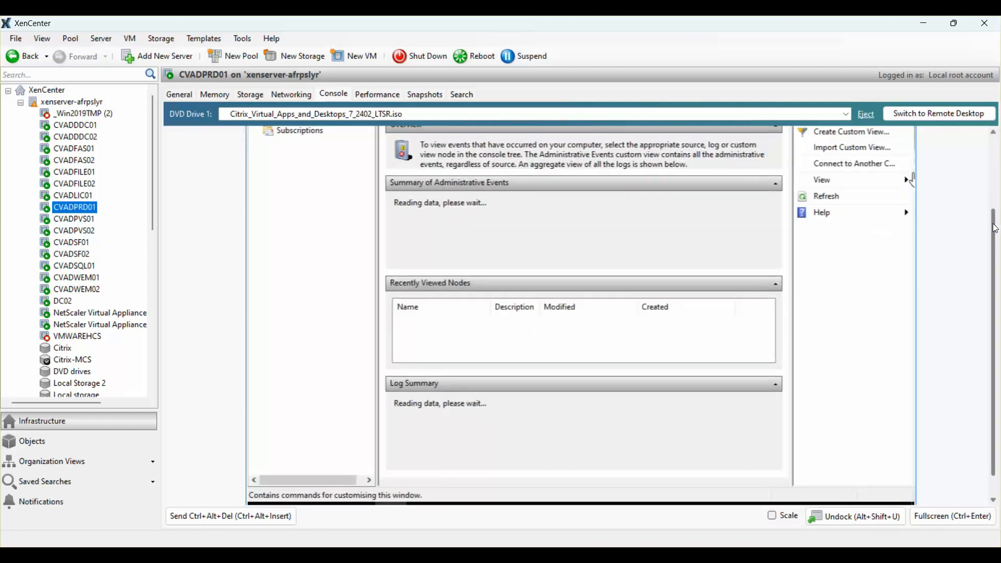
pyautogui.moveTo(993, 226); pyautogui.dragTo(993, 173)
pyautogui.click(255, 184)
pyautogui.click(305, 197)
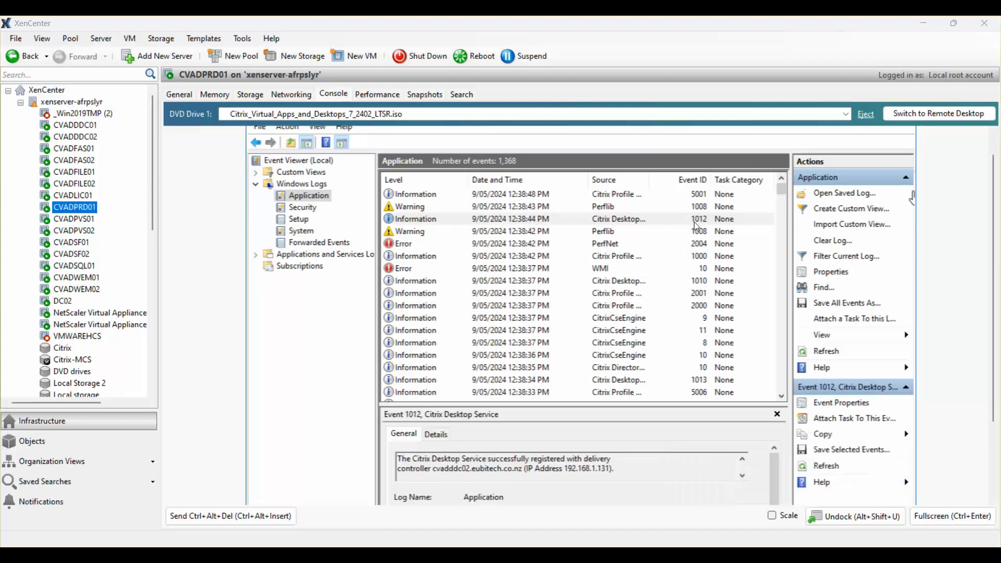
# Examine the Citrix Desktop Service event 1012 for the delivery controller registration, and close Event Viewer.
pyautogui.doubleClick(607, 220)
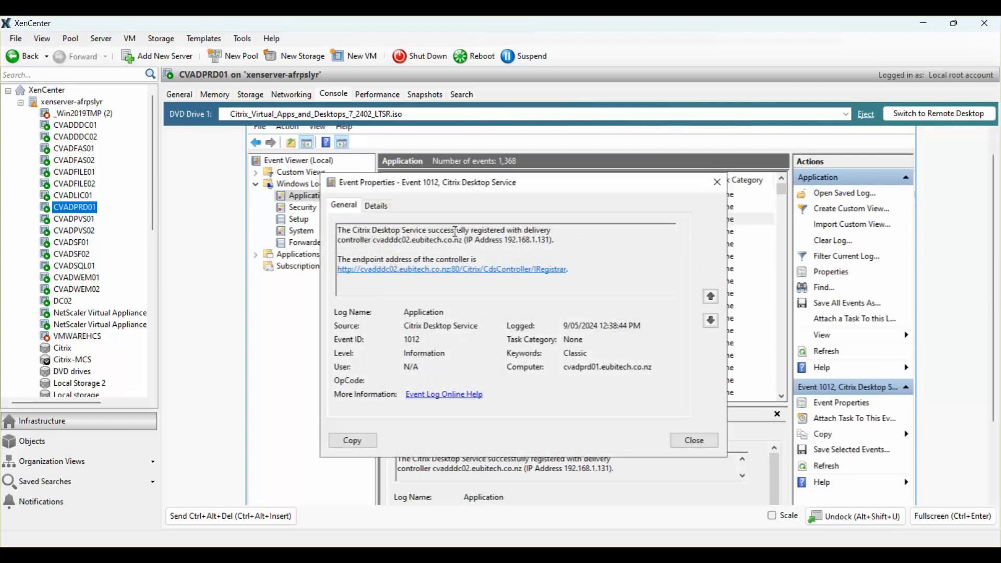
pyautogui.moveTo(373, 240); pyautogui.dragTo(471, 241)
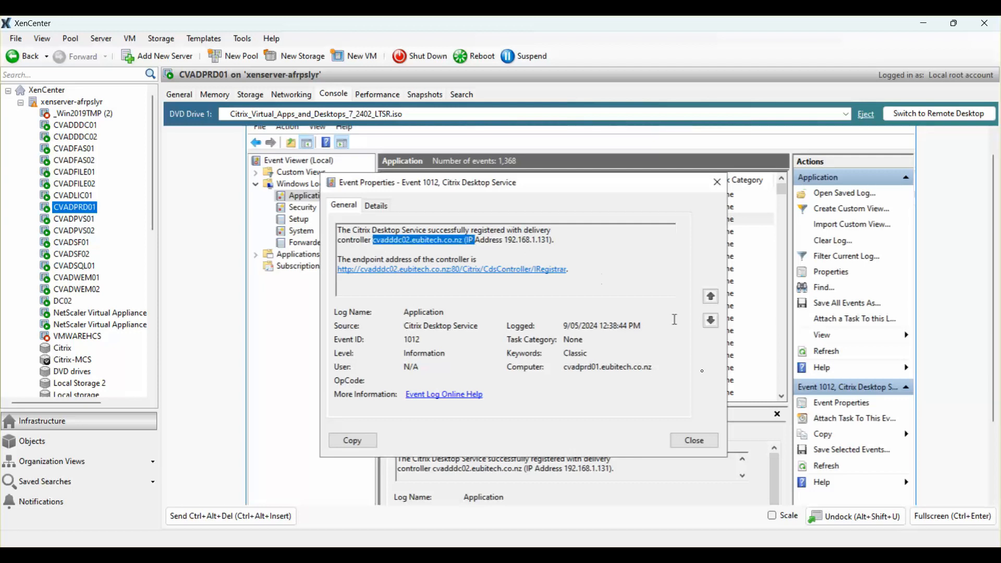
pyautogui.click(693, 440)
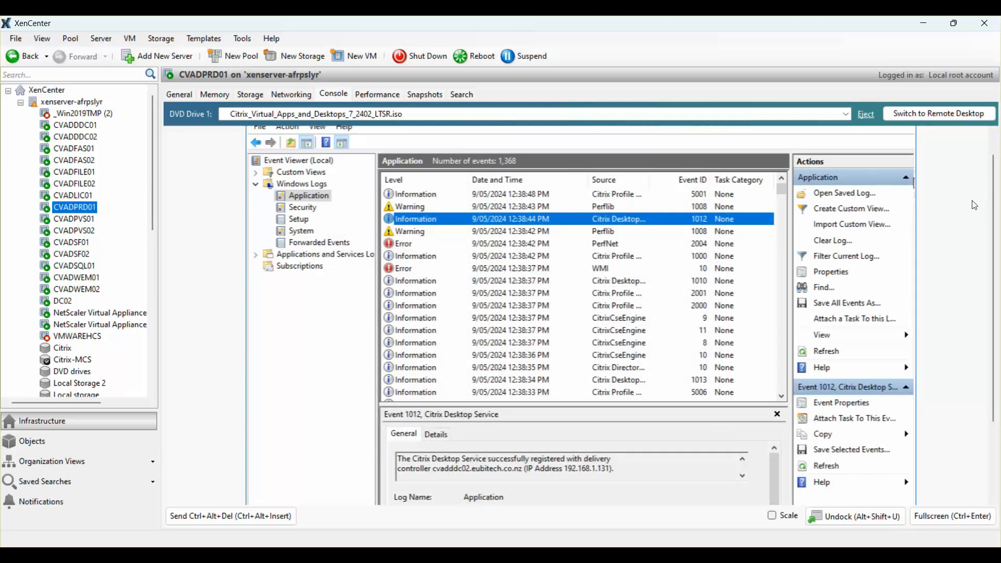
pyautogui.scroll(1, 994, 185)
pyautogui.click(901, 135)
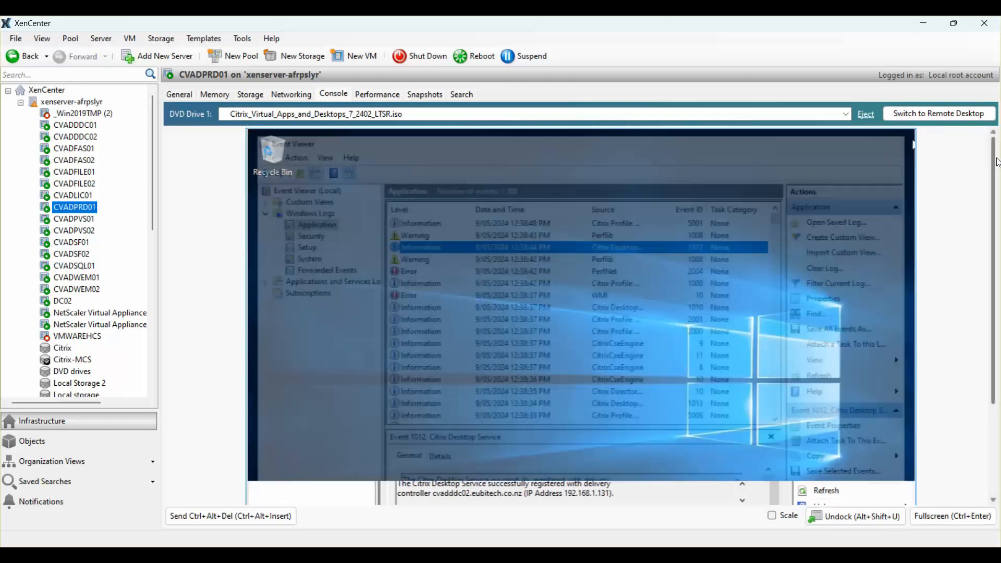
pyautogui.scroll(-2, 993, 173)
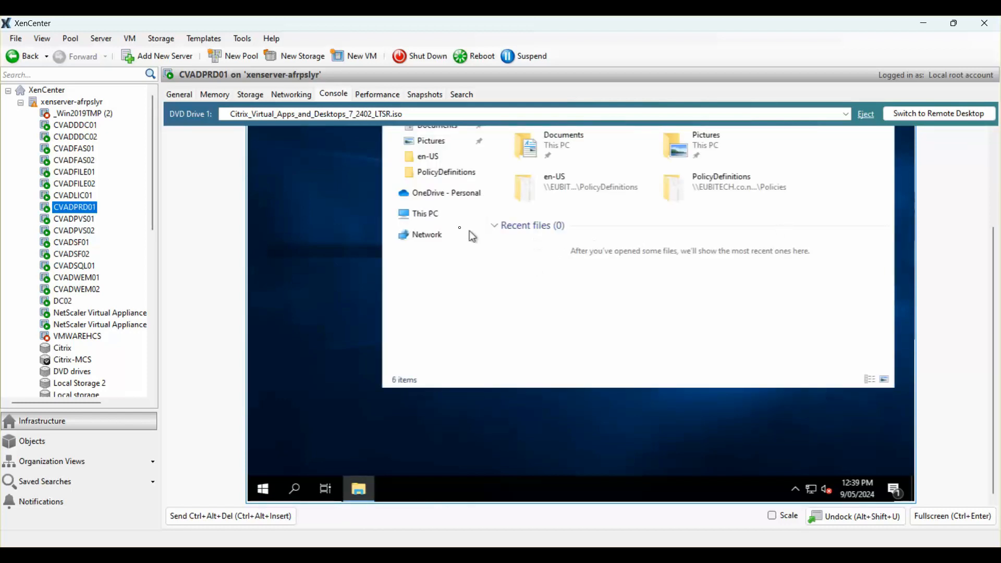
pyautogui.click(454, 219)
pyautogui.scroll(2, 907, 262)
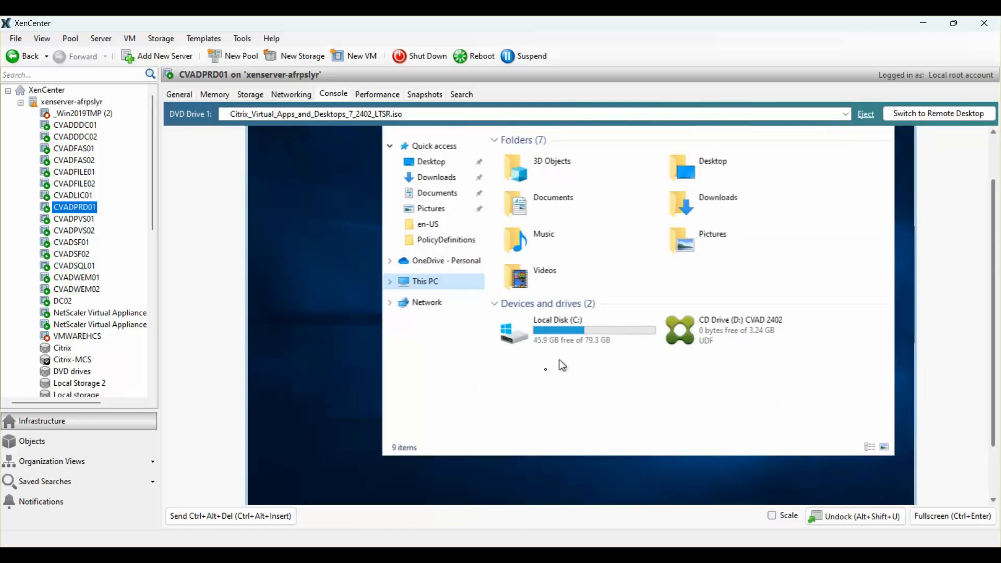
pyautogui.doubleClick(555, 336)
pyautogui.doubleClick(516, 156)
pyautogui.click(545, 173)
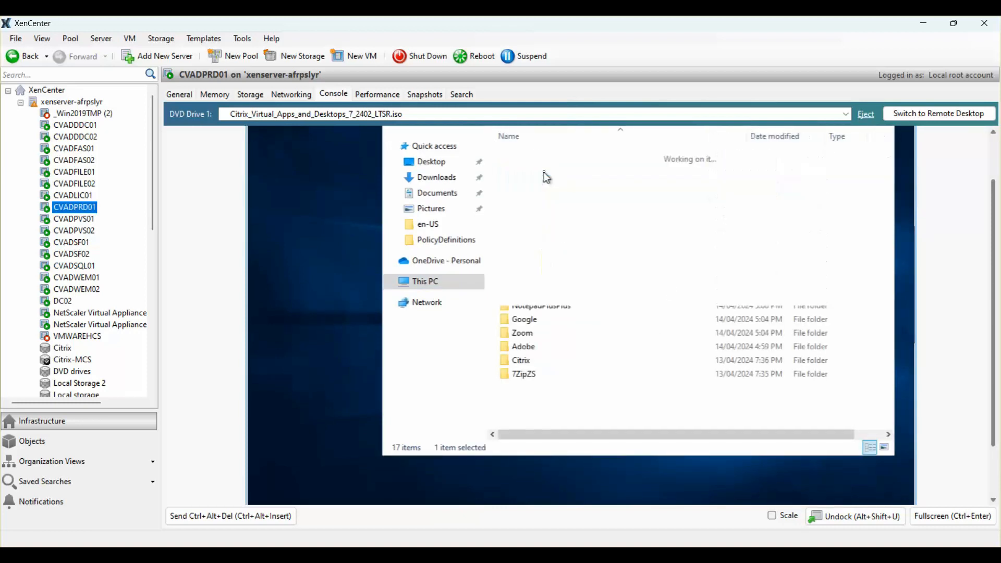
pyautogui.moveTo(996, 201); pyautogui.dragTo(996, 161)
pyautogui.click(841, 137)
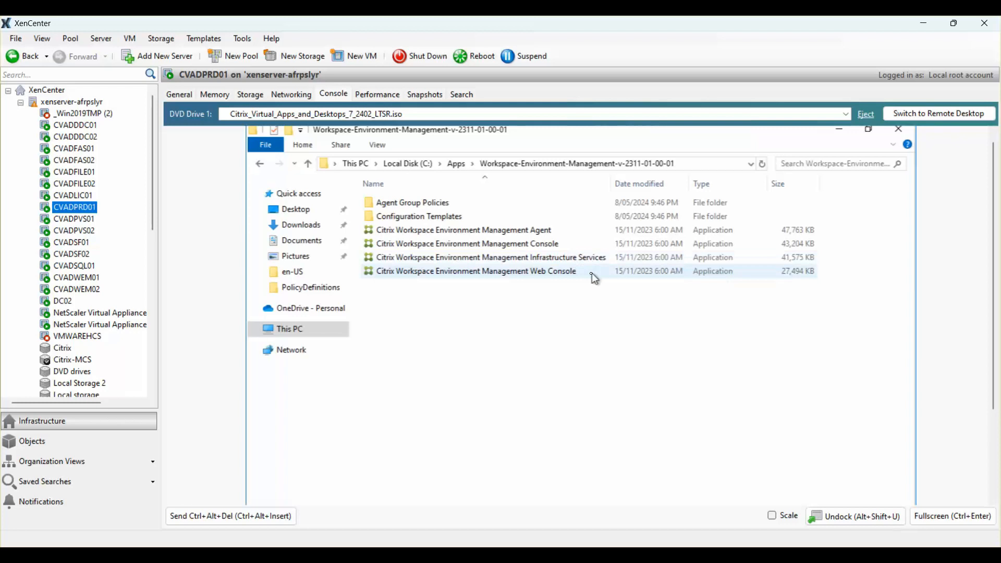
# Start the Citrix Workspace Environment Management Agent setup, accept the license terms and keep the default destination folder.
pyautogui.doubleClick(538, 232)
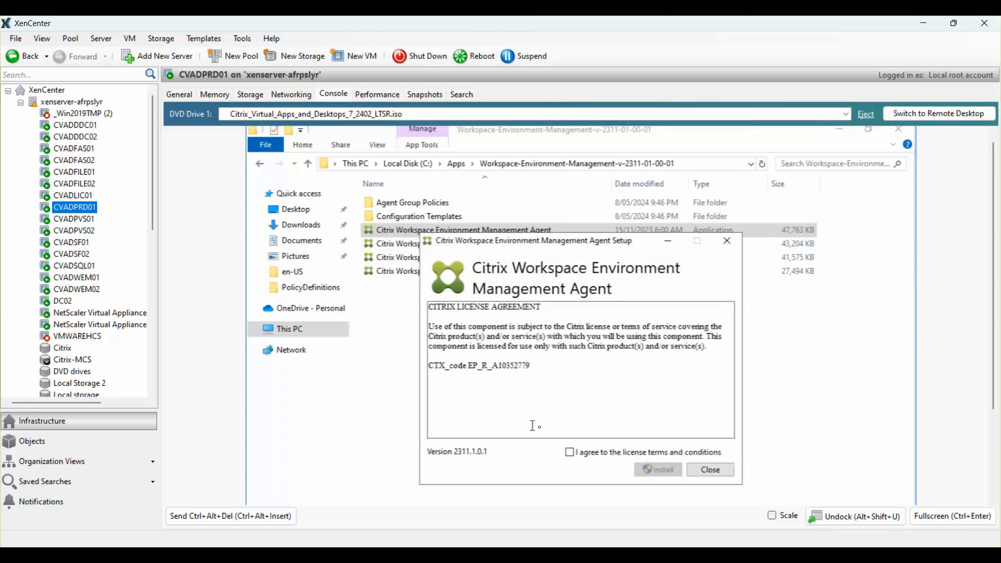
pyautogui.click(591, 454)
pyautogui.click(661, 470)
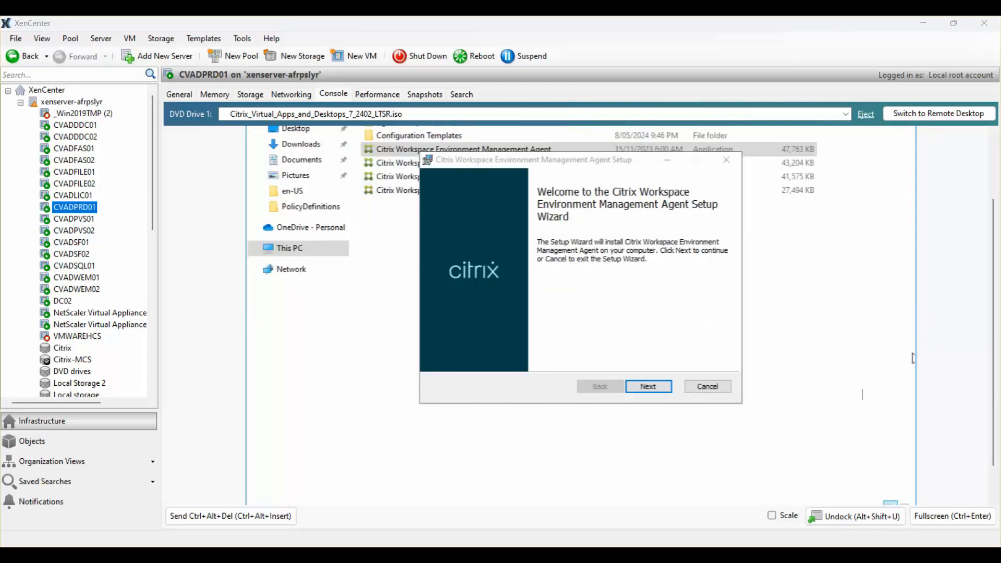
pyautogui.click(652, 387)
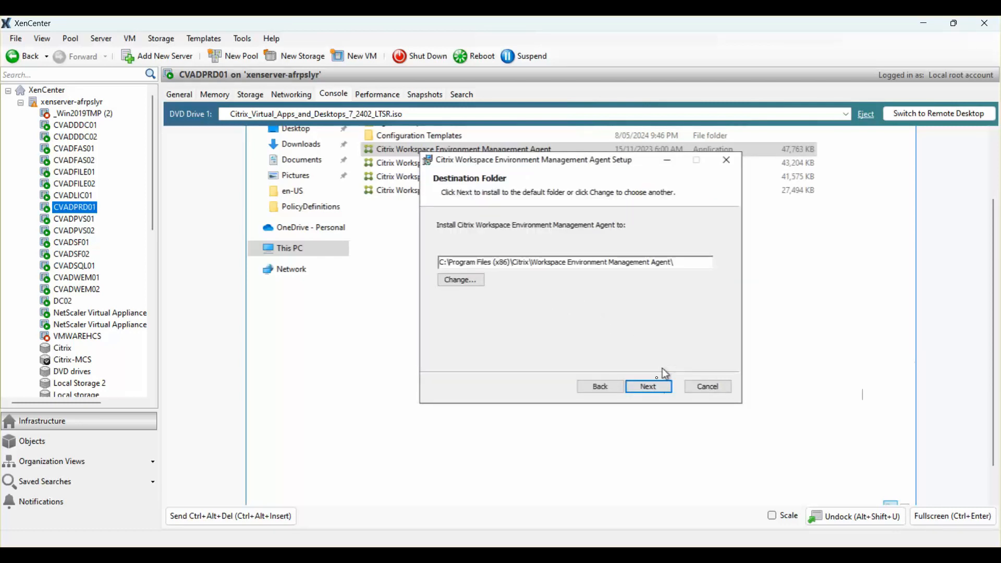
pyautogui.click(648, 386)
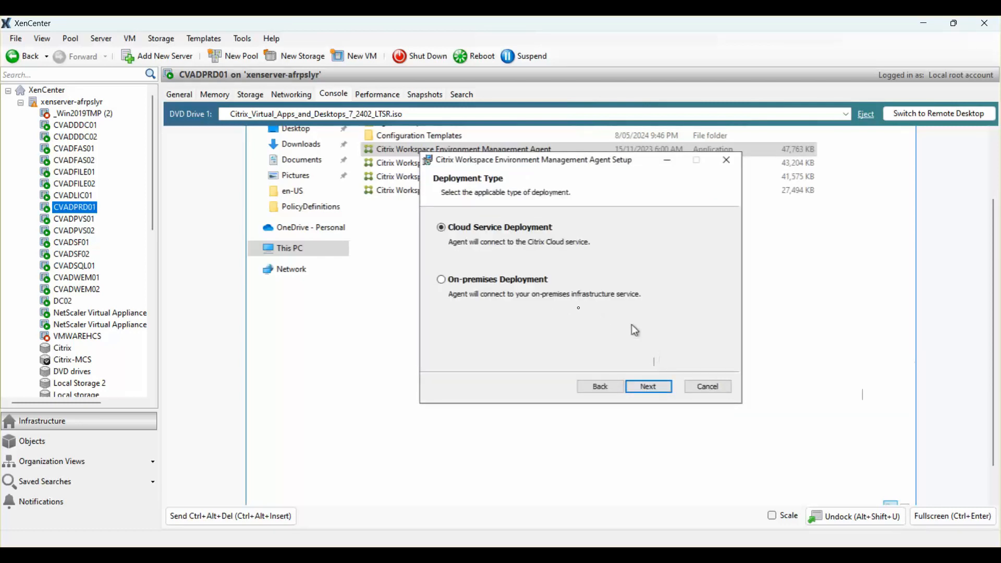
# Choose On-premises Deployment and configure the infrastructure service citrixwem.eubitech.co.nz with agent port 8286 and cached data synchronization port 8288.
pyautogui.click(497, 281)
pyautogui.click(651, 387)
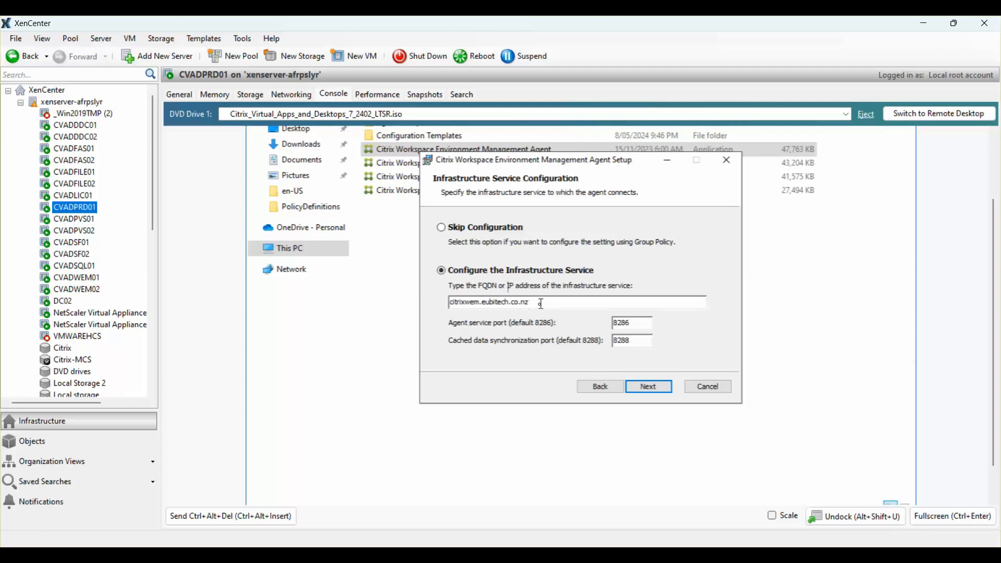
pyautogui.moveTo(540, 304); pyautogui.dragTo(433, 296)
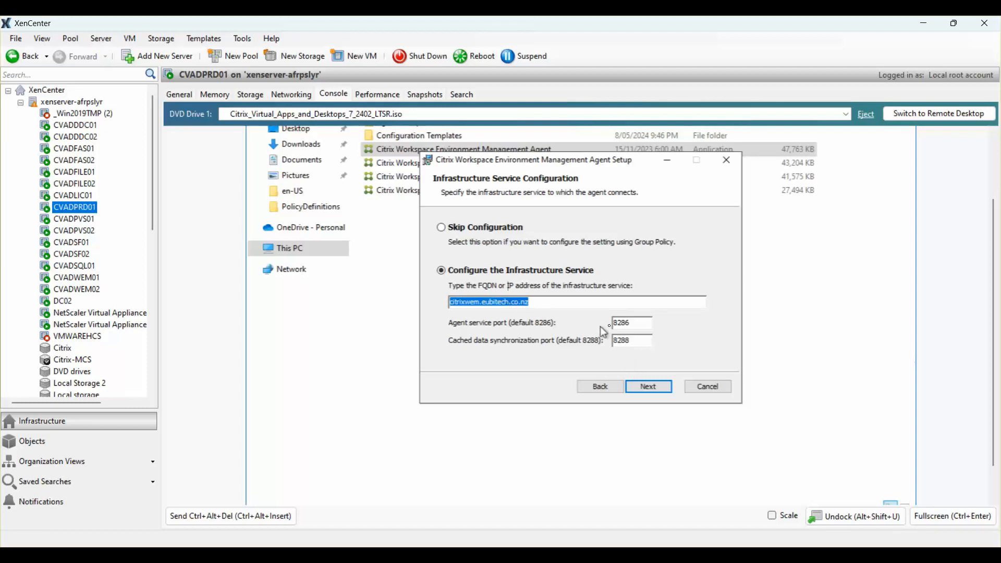
pyautogui.click(653, 386)
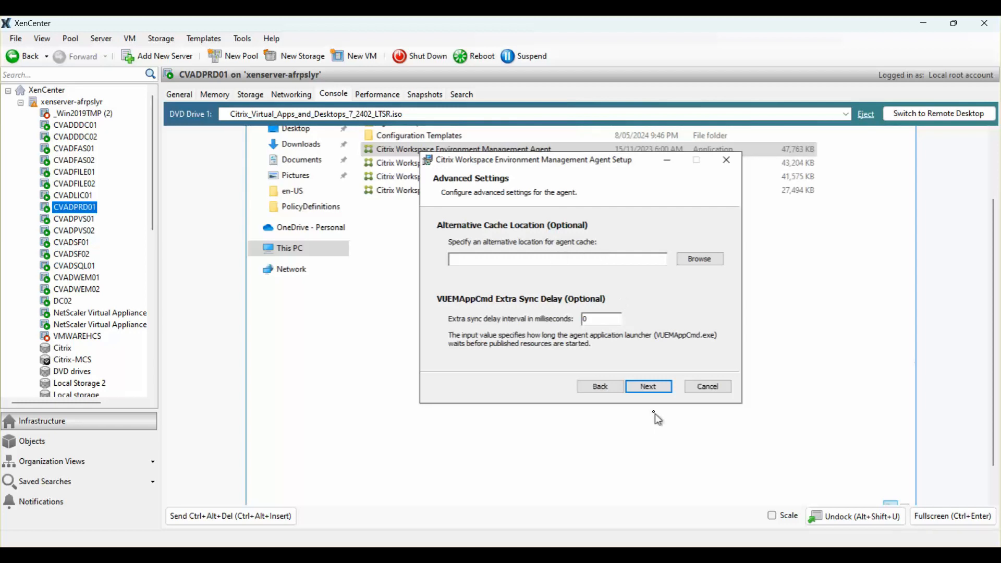
# Install the Workspace Environment Management Agent with the default advanced settings, and close the setup and its folder window.
pyautogui.click(653, 388)
pyautogui.click(653, 388)
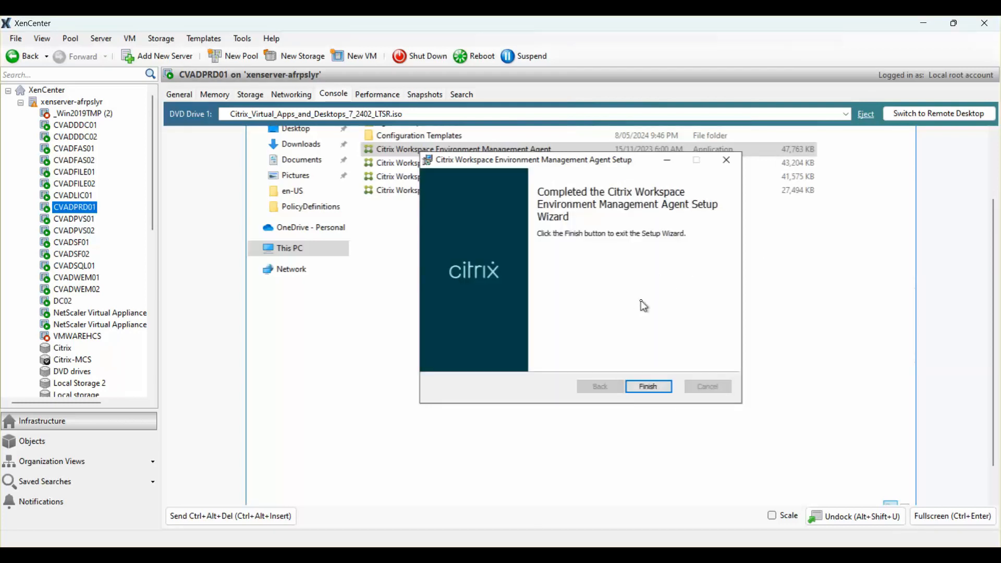
pyautogui.click(649, 386)
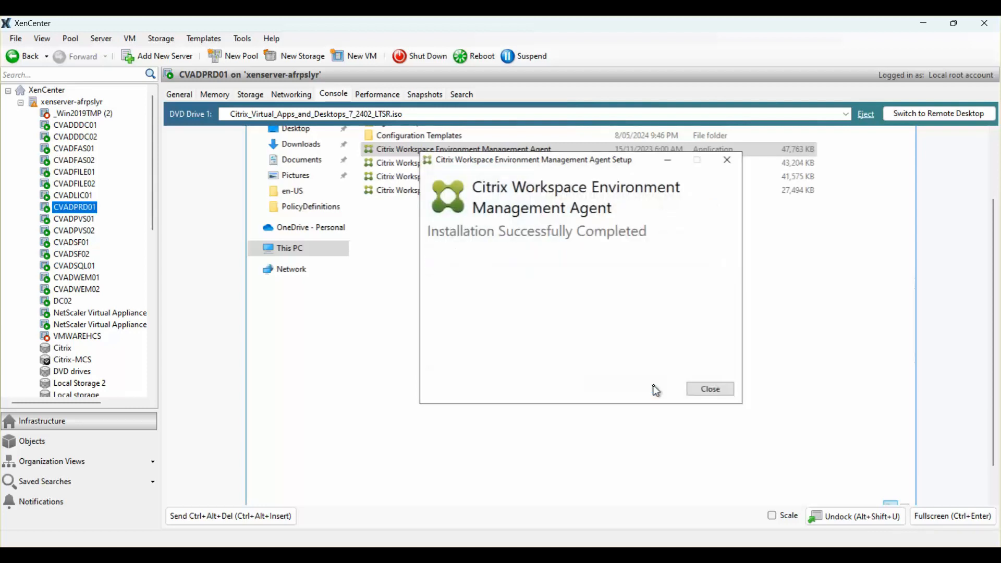
pyautogui.click(710, 389)
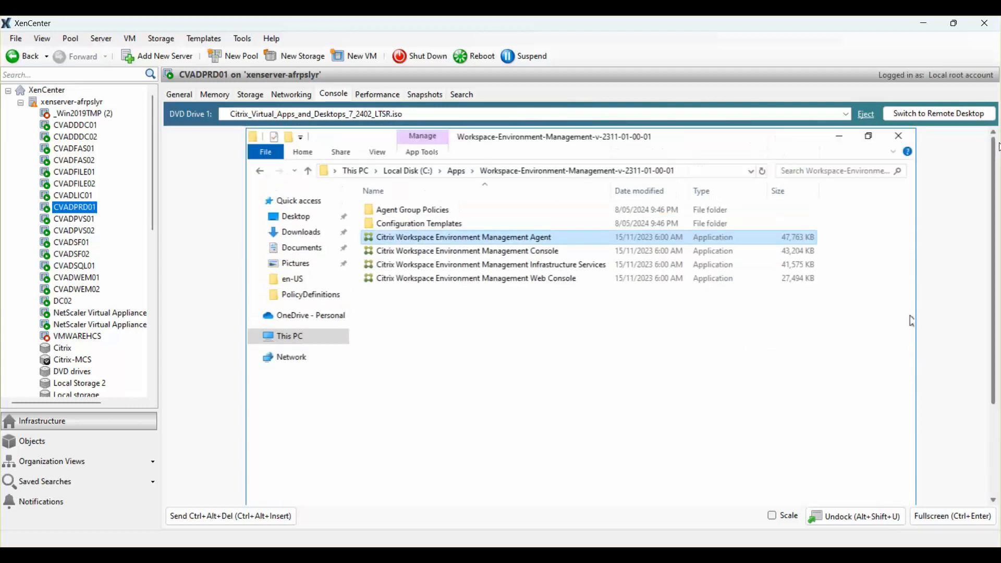
pyautogui.click(900, 134)
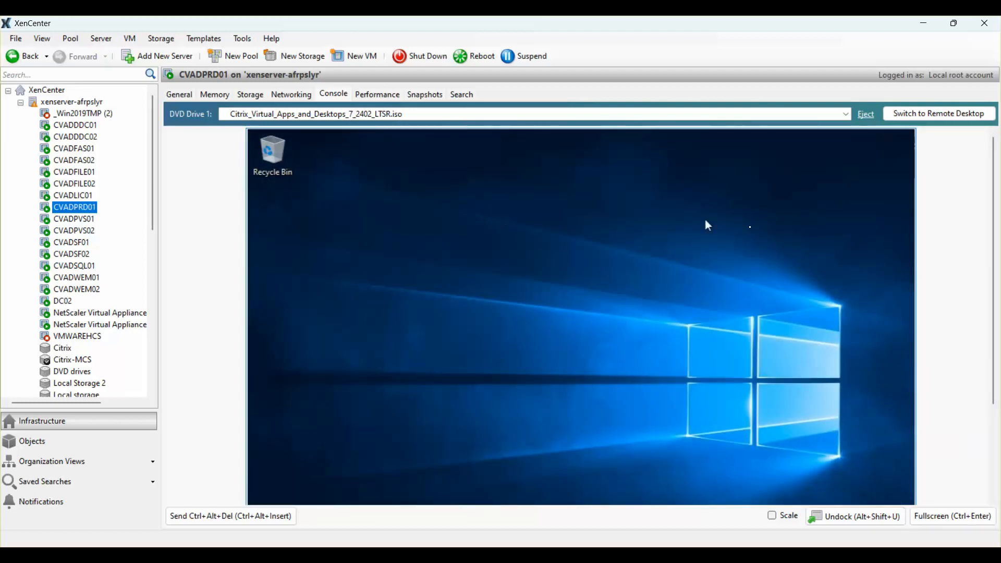
# Open the CitrixCQI folder inside C:\Apps in File Explorer.
pyautogui.moveTo(993, 162); pyautogui.dragTo(993, 228)
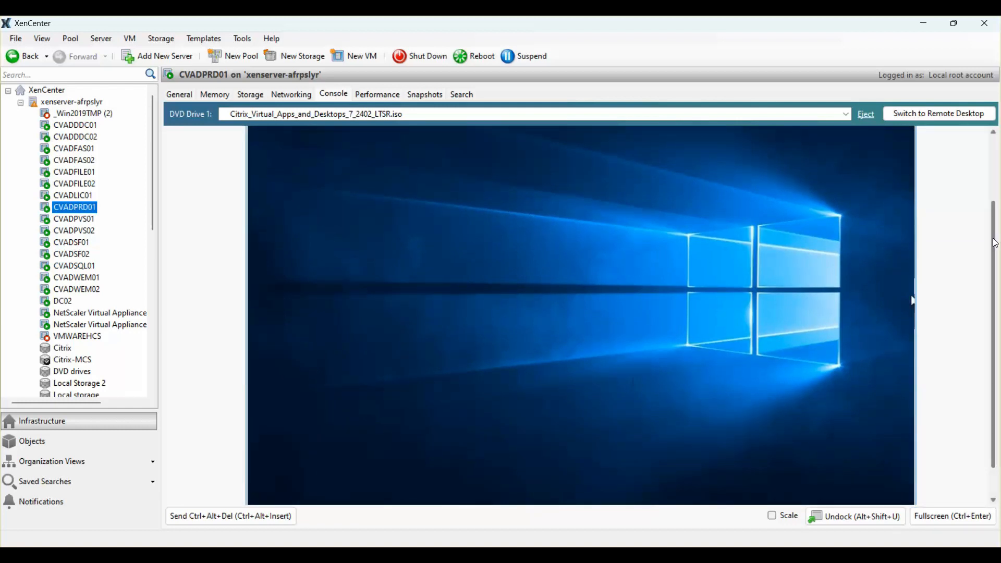
pyautogui.moveTo(993, 241); pyautogui.dragTo(991, 280)
pyautogui.click(347, 495)
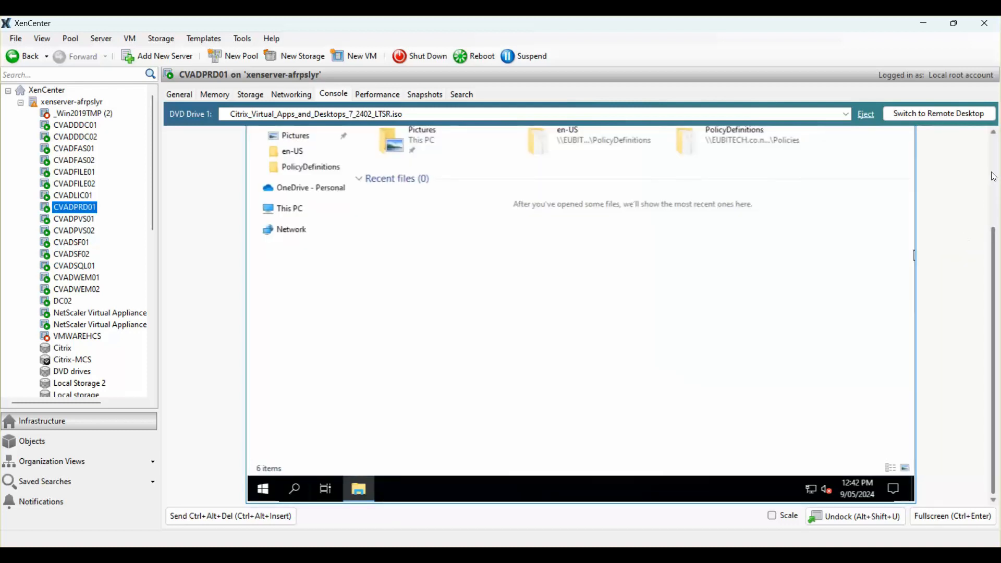
pyautogui.click(993, 176)
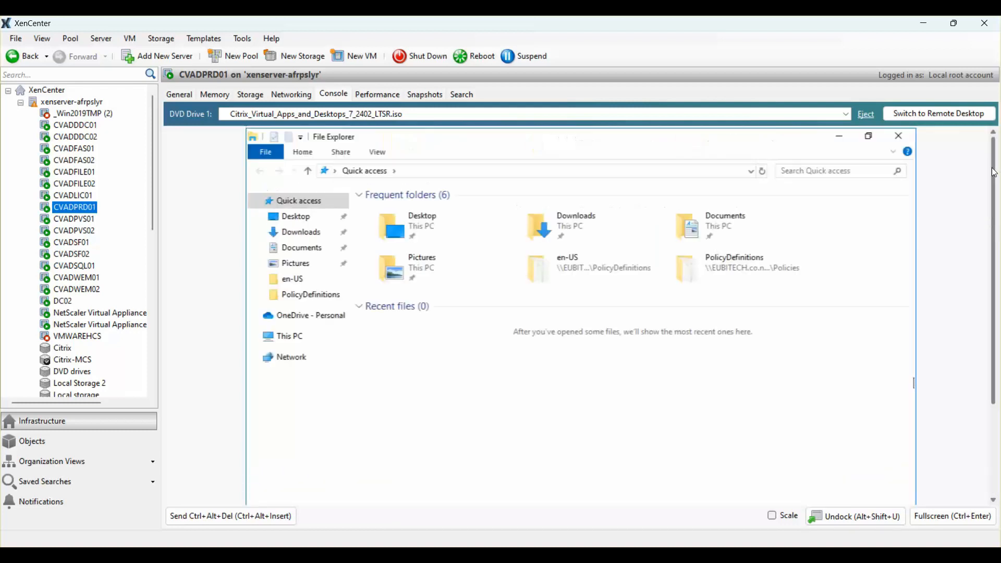
pyautogui.click(296, 338)
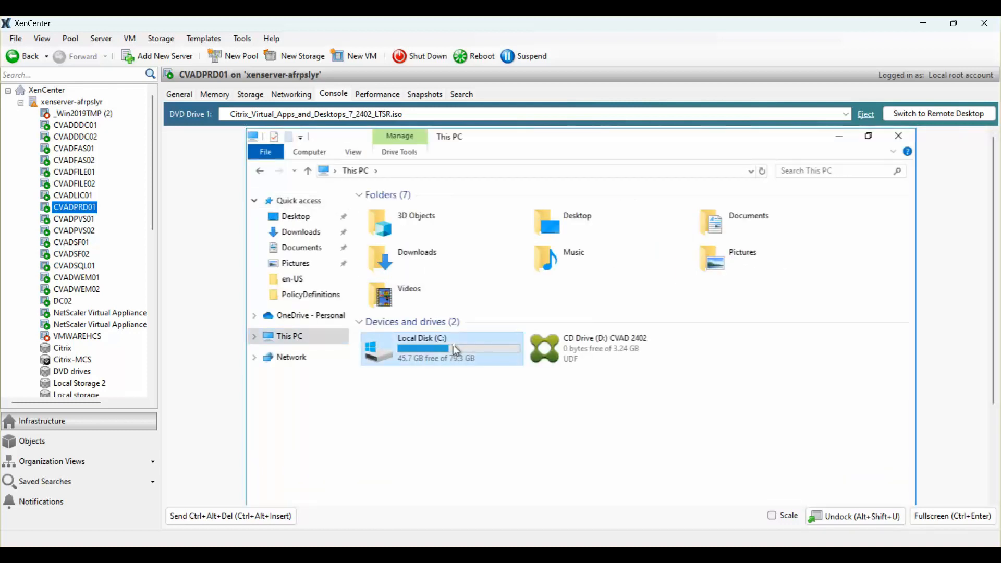
pyautogui.doubleClick(453, 347)
pyautogui.doubleClick(394, 210)
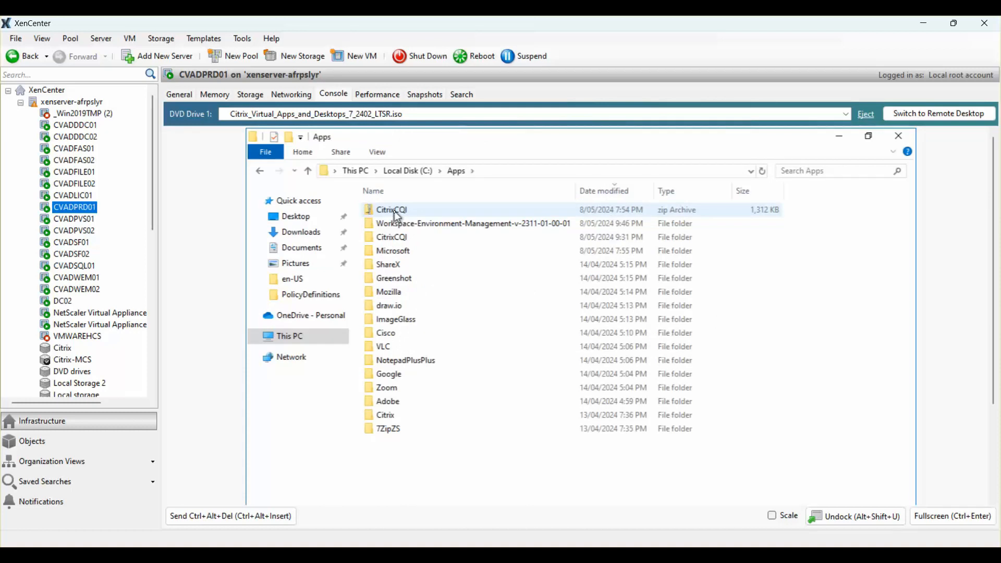
pyautogui.doubleClick(394, 237)
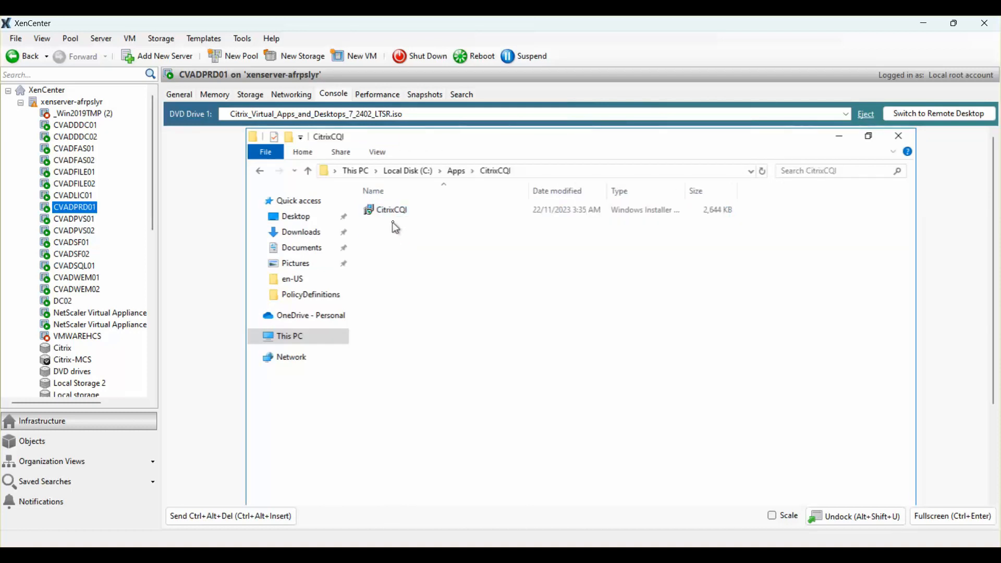
# Install Citrix Connection Quality Indicator, accepting the license and declining the Customer Experience Improvement Program, and close the folder window.
pyautogui.doubleClick(396, 211)
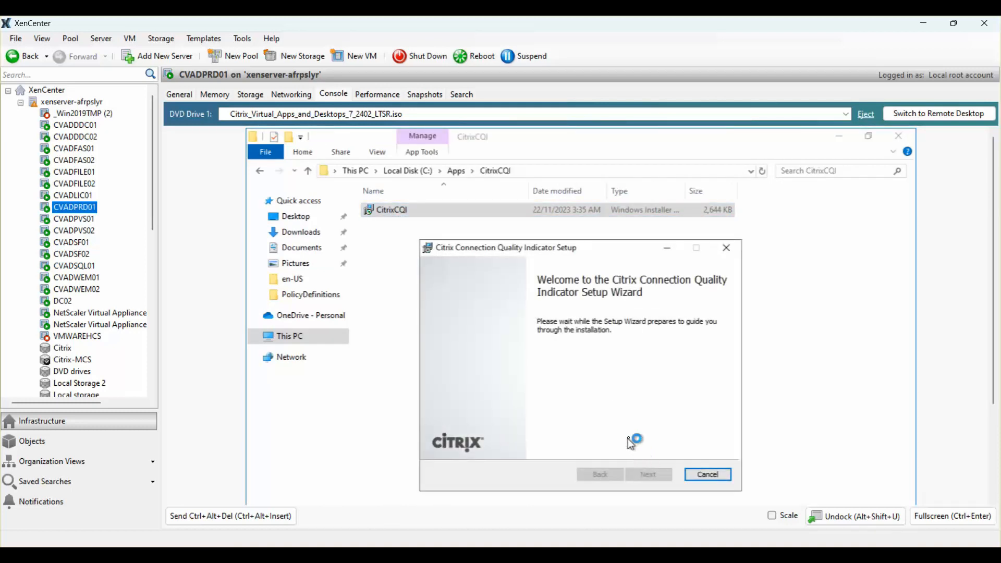
pyautogui.click(571, 443)
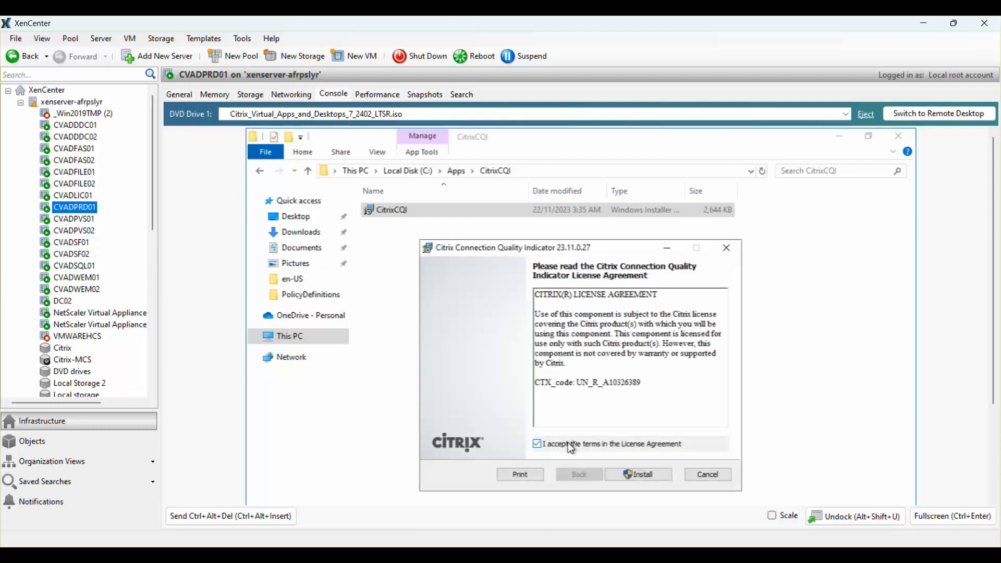
pyautogui.click(638, 475)
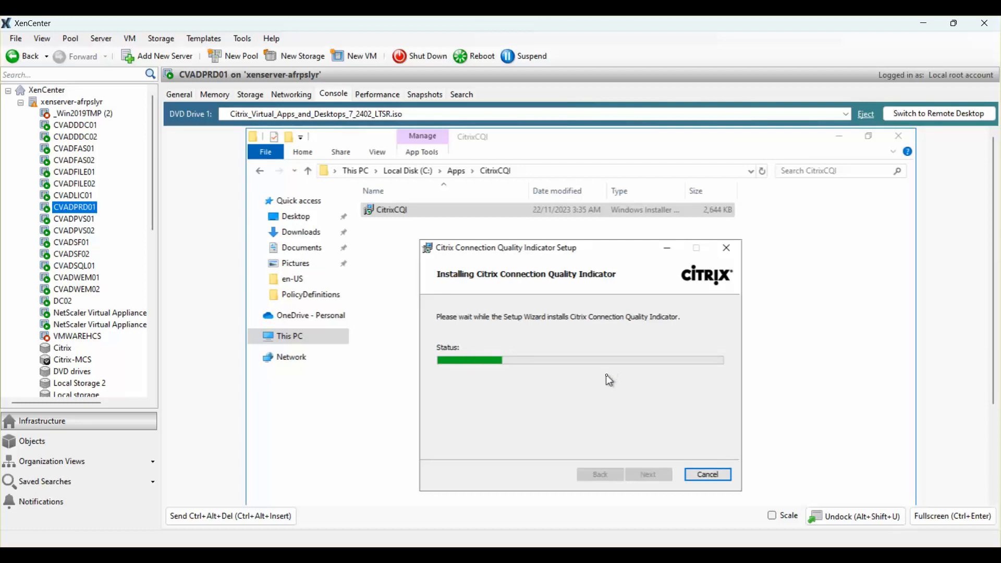
pyautogui.click(547, 435)
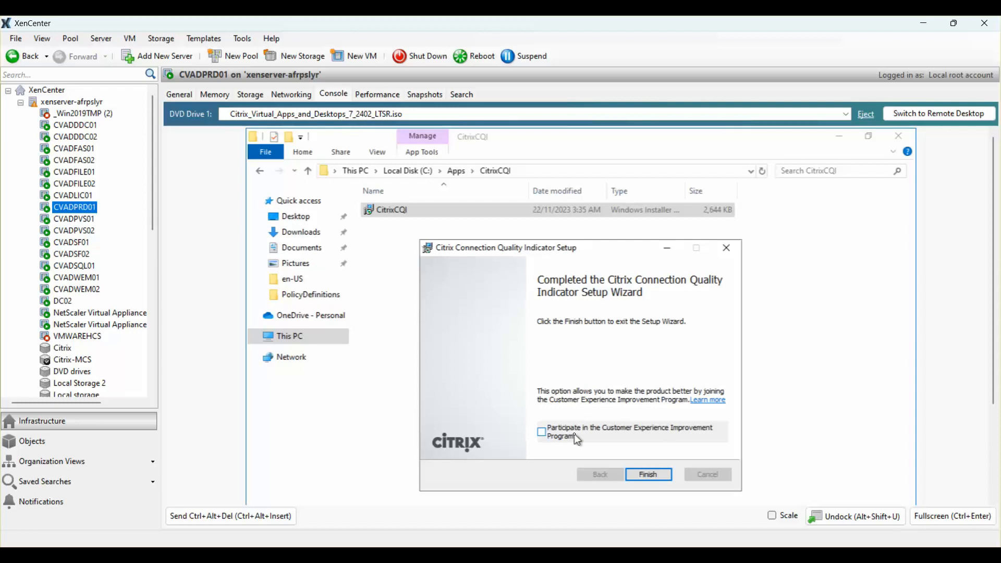
pyautogui.click(649, 475)
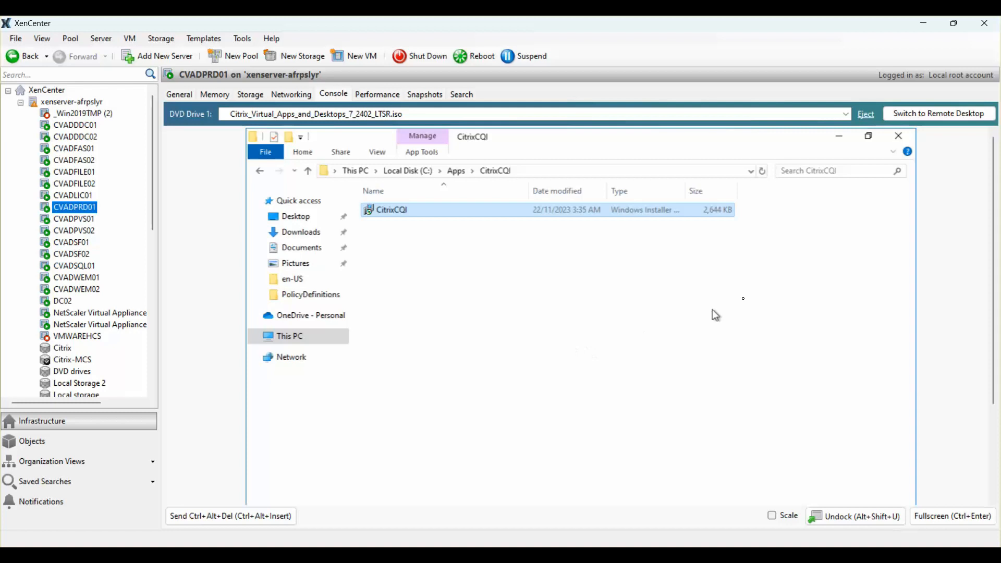
pyautogui.click(899, 136)
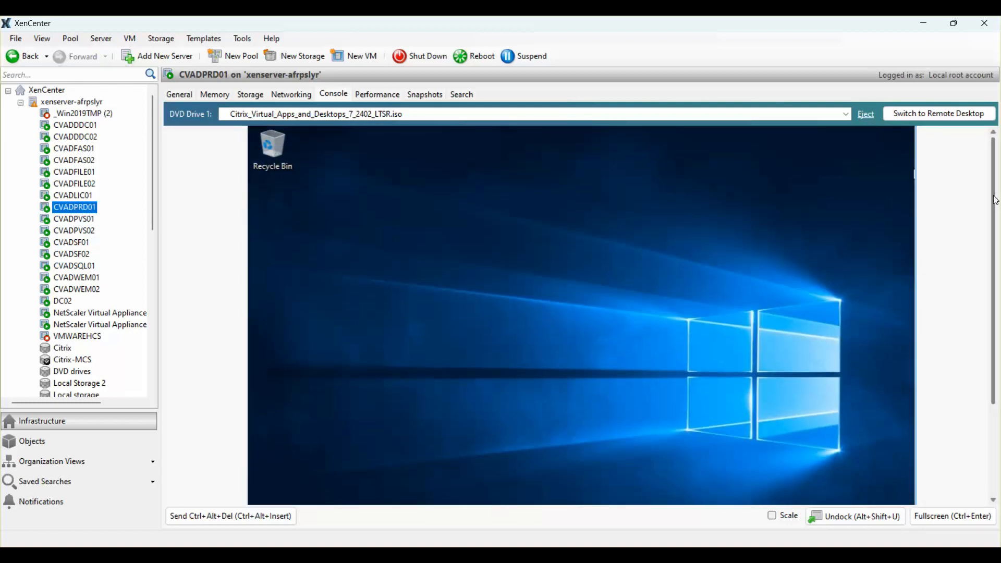
# Restart Windows on the CVADPRD01 virtual machine from within its console session.
pyautogui.scroll(-3, 996, 200)
pyautogui.rightClick(259, 489)
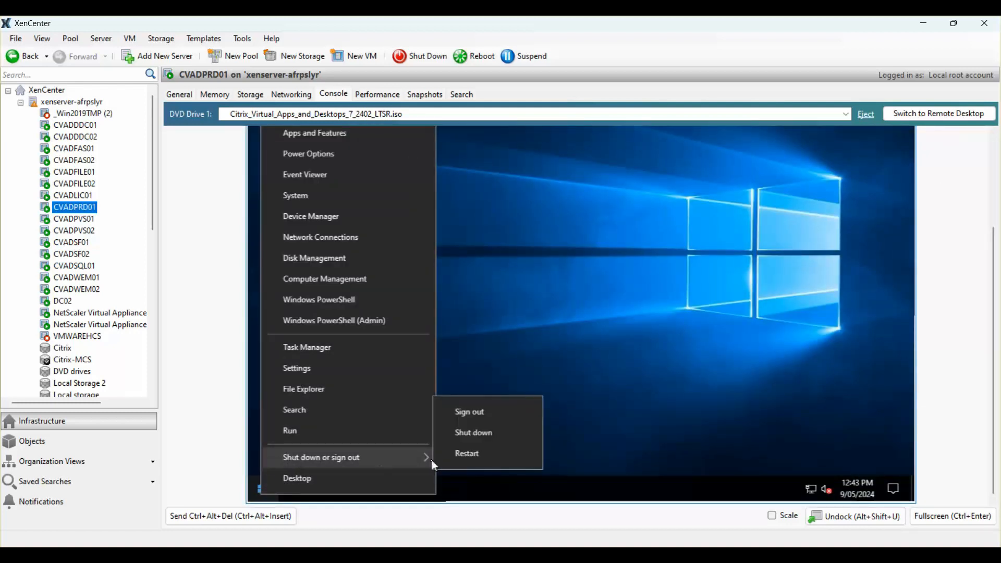
pyautogui.click(455, 455)
pyautogui.click(390, 446)
pyautogui.click(391, 467)
pyautogui.click(464, 471)
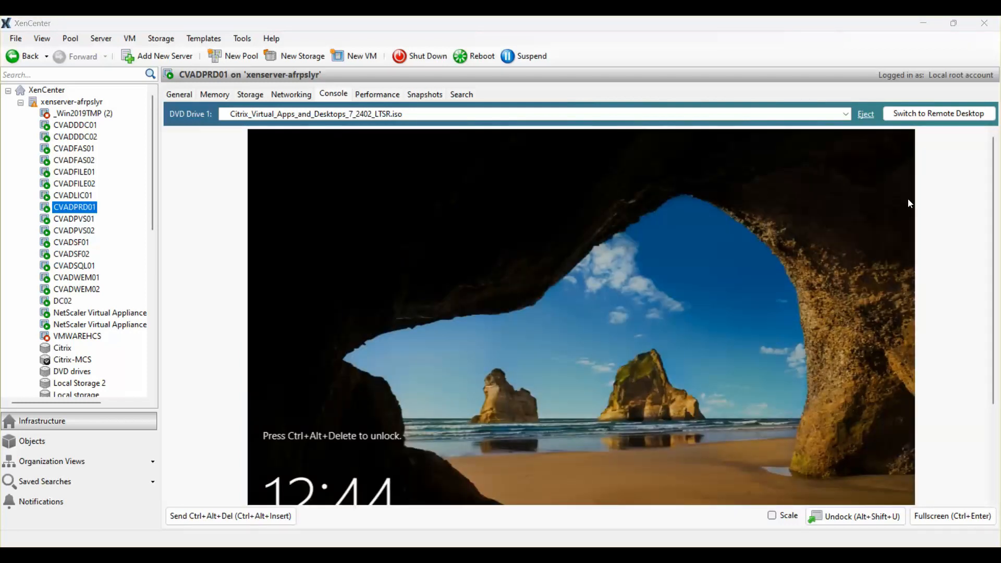
# Unlock the restarted CVADPRD01 console and sign in to the EUBITECH domain with the account's username and password.
pyautogui.click(130, 39)
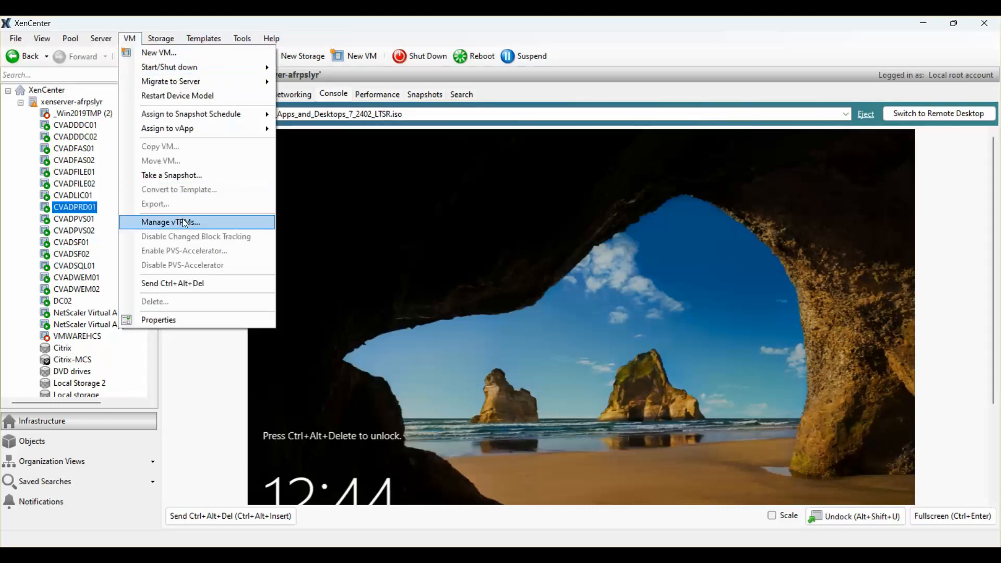
pyautogui.click(172, 283)
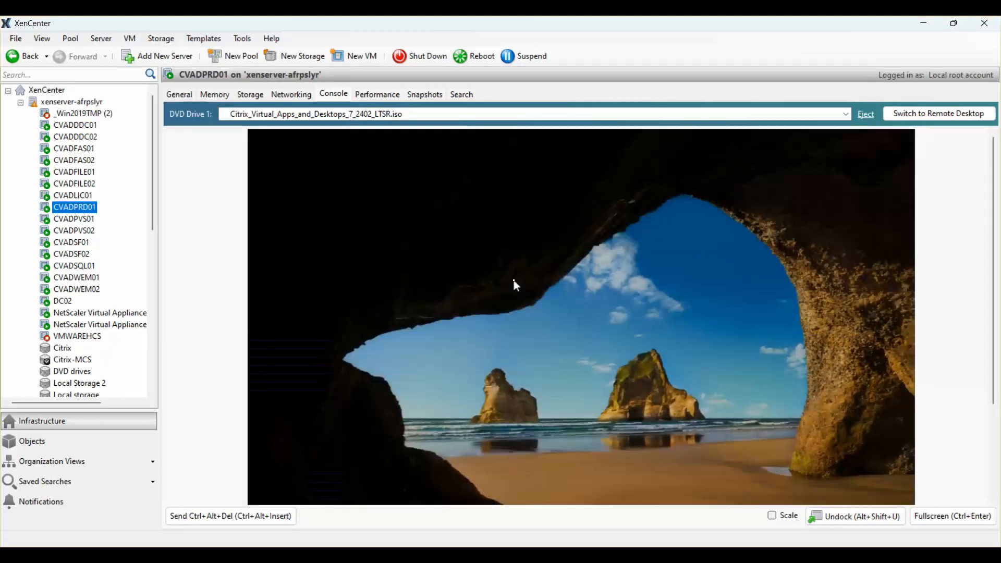
pyautogui.click(573, 432)
pyautogui.write('tech')
pyautogui.press('Tab')
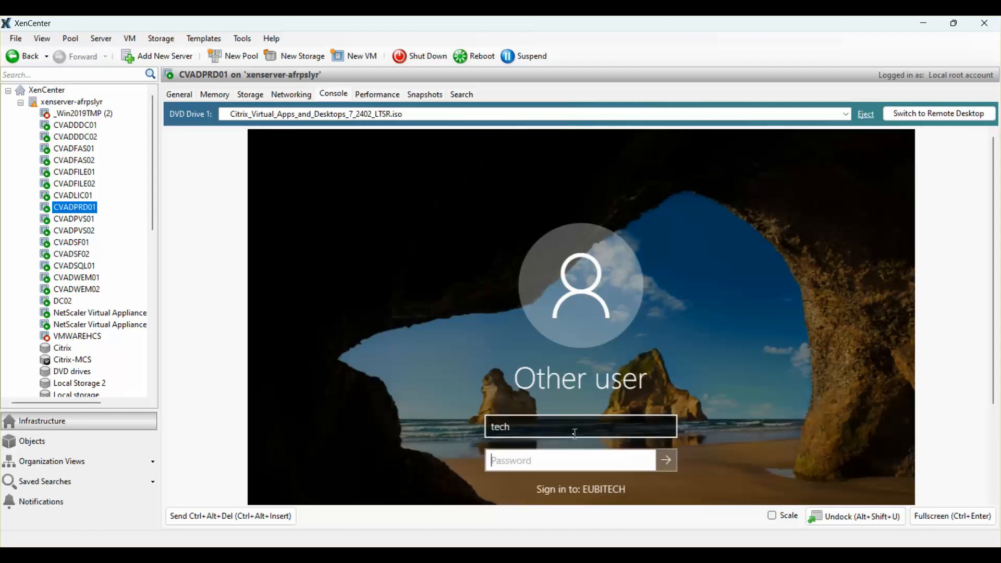
pyautogui.write('***********')
pyautogui.press('Return')
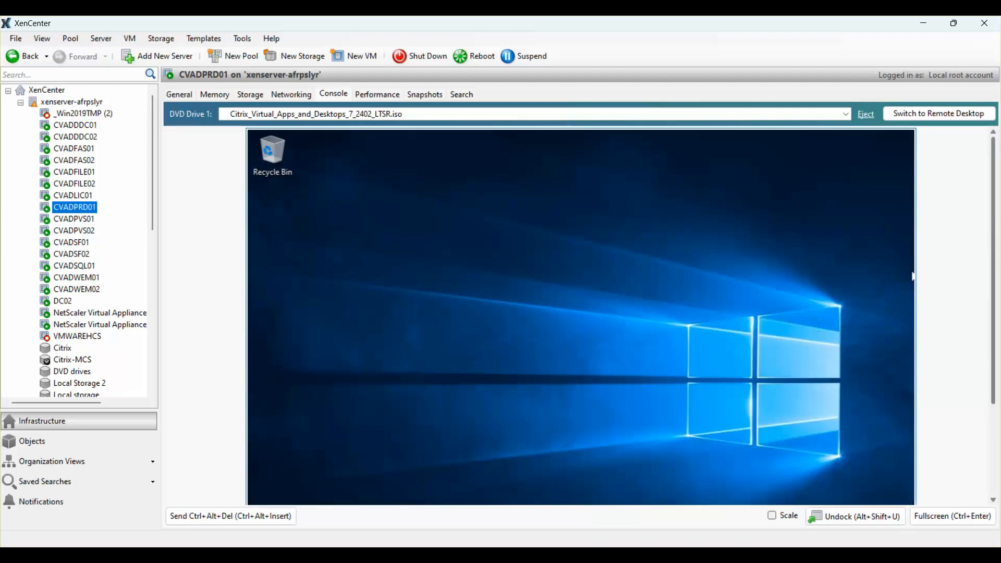
# Open Local Disk (C:) in File Explorer and eject the Citrix_Virtual_Apps_and_Desktops_7_2402_LTSR.iso from the virtual DVD drive.
pyautogui.moveTo(993, 263); pyautogui.dragTo(996, 354)
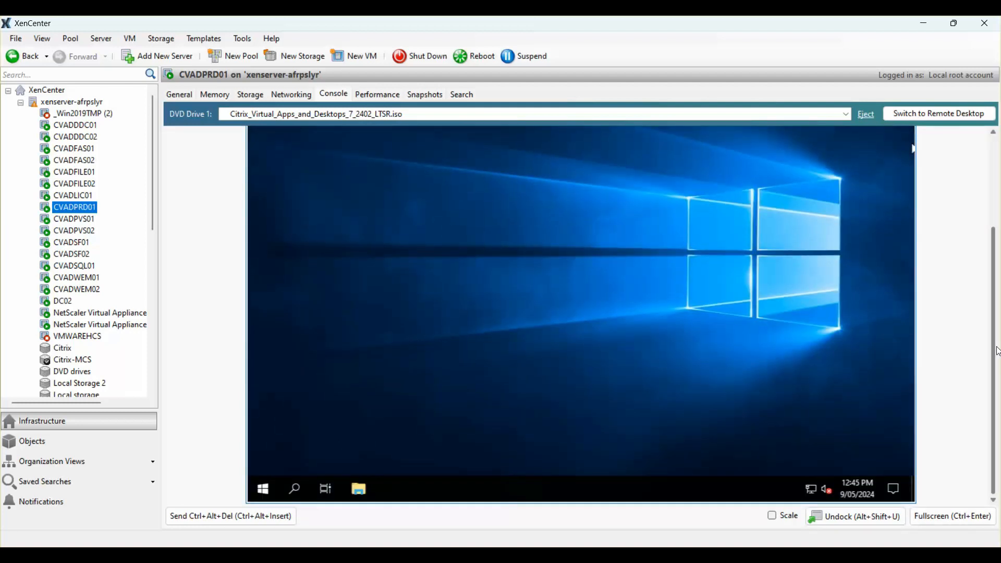
pyautogui.click(365, 489)
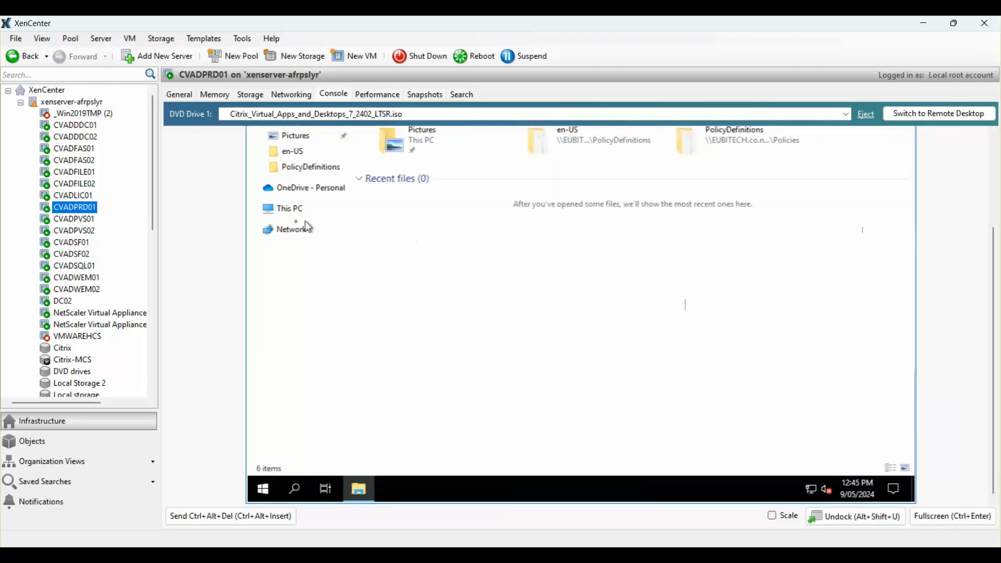
pyautogui.click(287, 209)
pyautogui.doubleClick(433, 230)
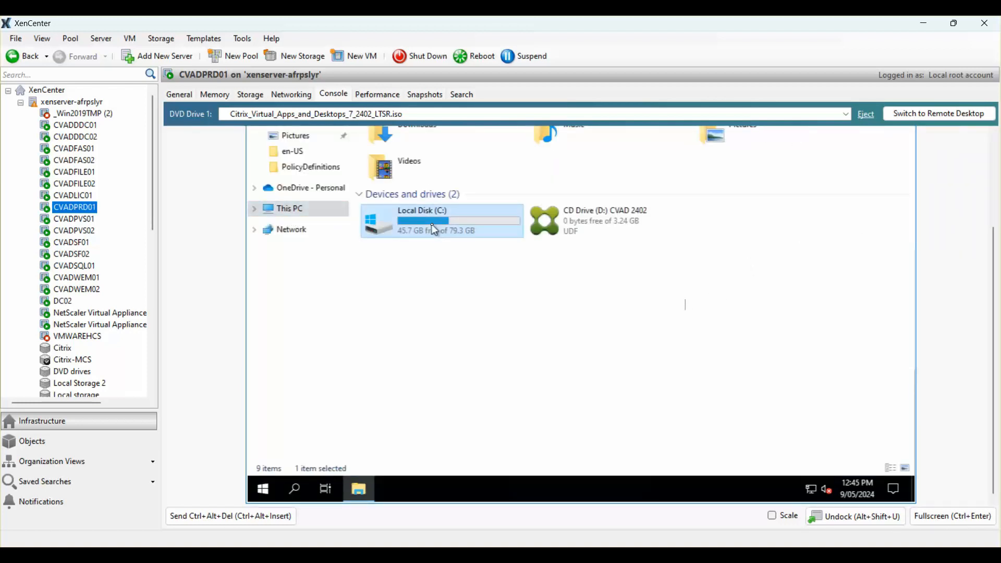
pyautogui.click(868, 117)
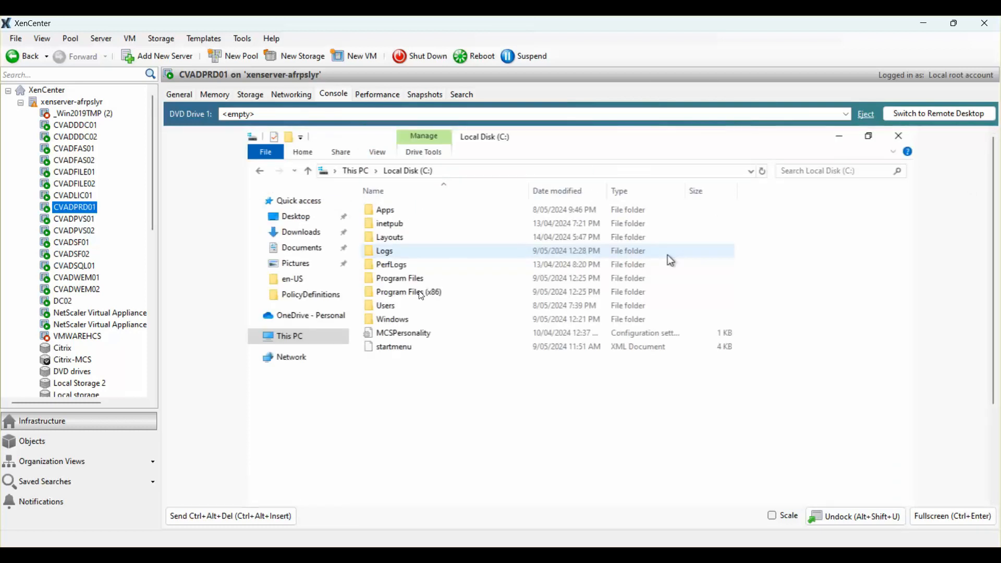
# Run PrepareBaseImage as administrator from the Base Image Script Framework (BIS-F) folder in C:\Program Files (x86).
pyautogui.click(452, 291)
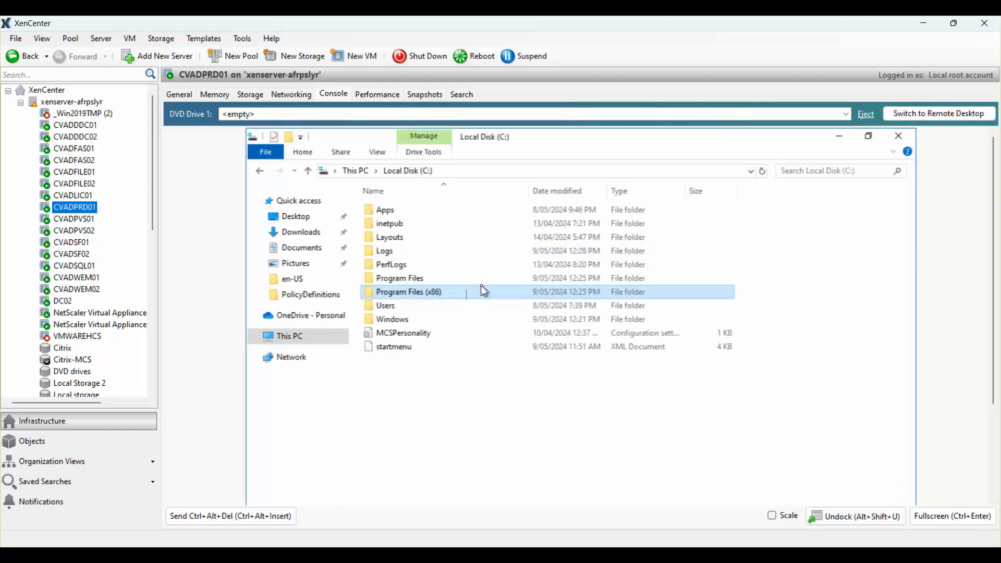
pyautogui.doubleClick(431, 290)
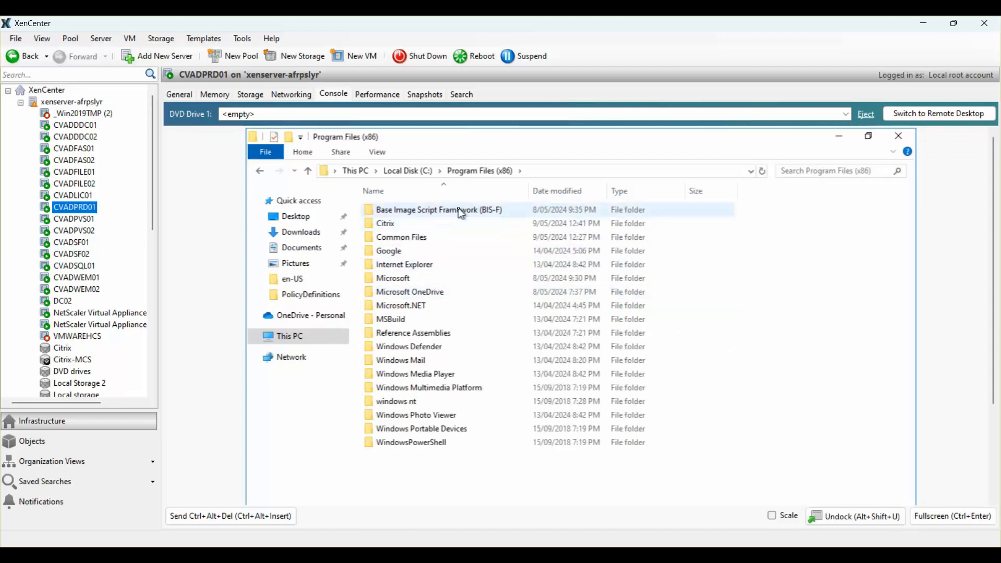
pyautogui.doubleClick(490, 210)
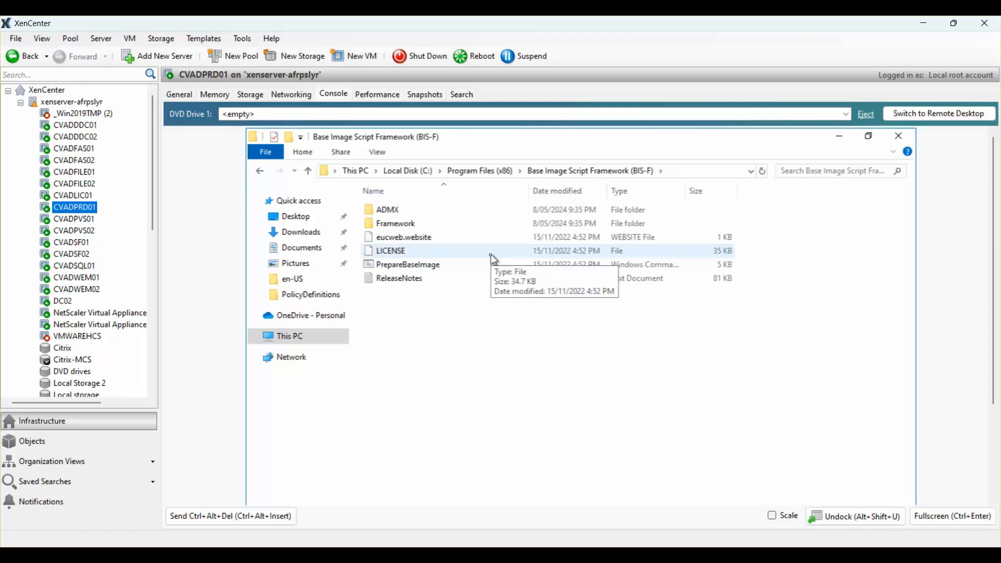
pyautogui.click(437, 264)
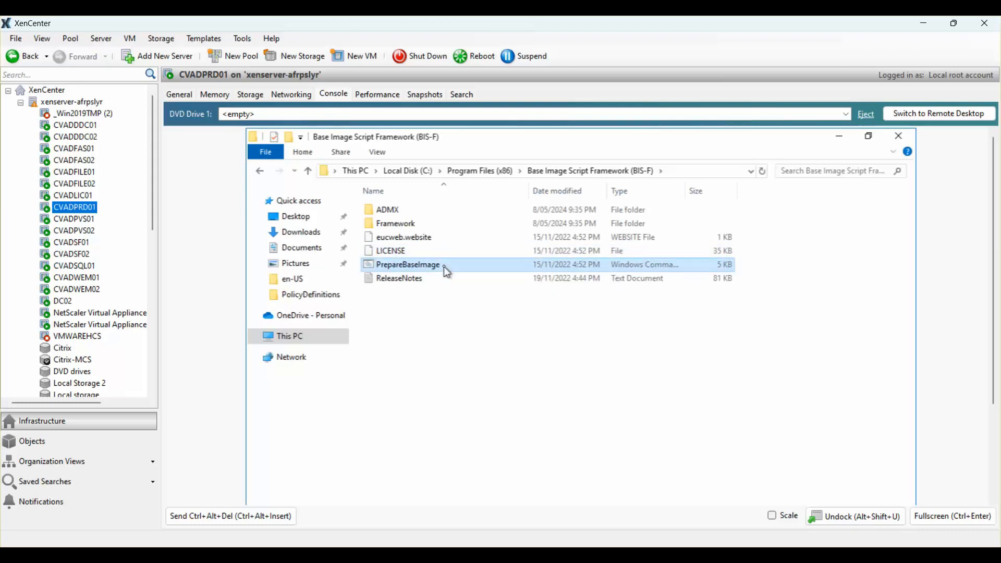
pyautogui.rightClick(440, 267)
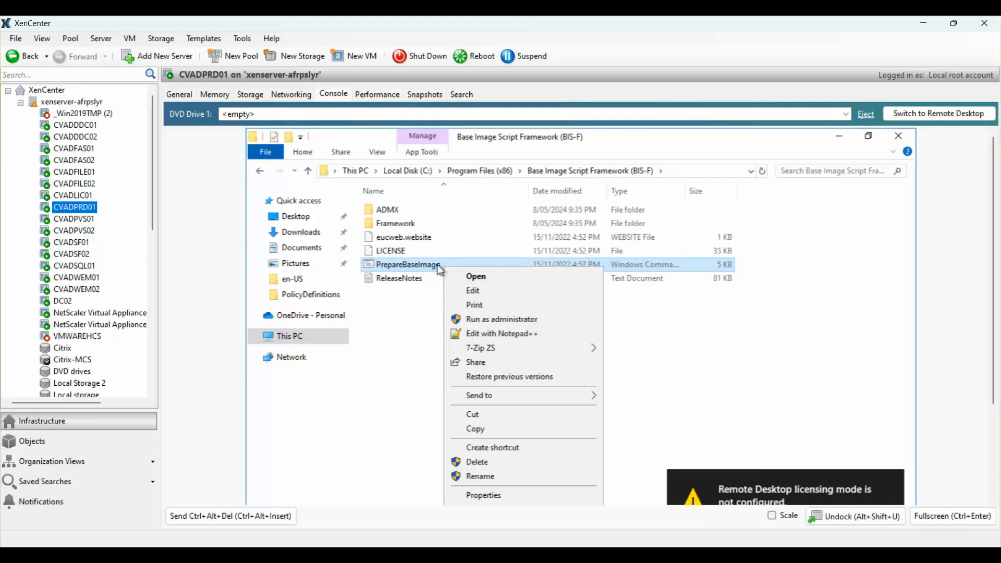
pyautogui.click(476, 319)
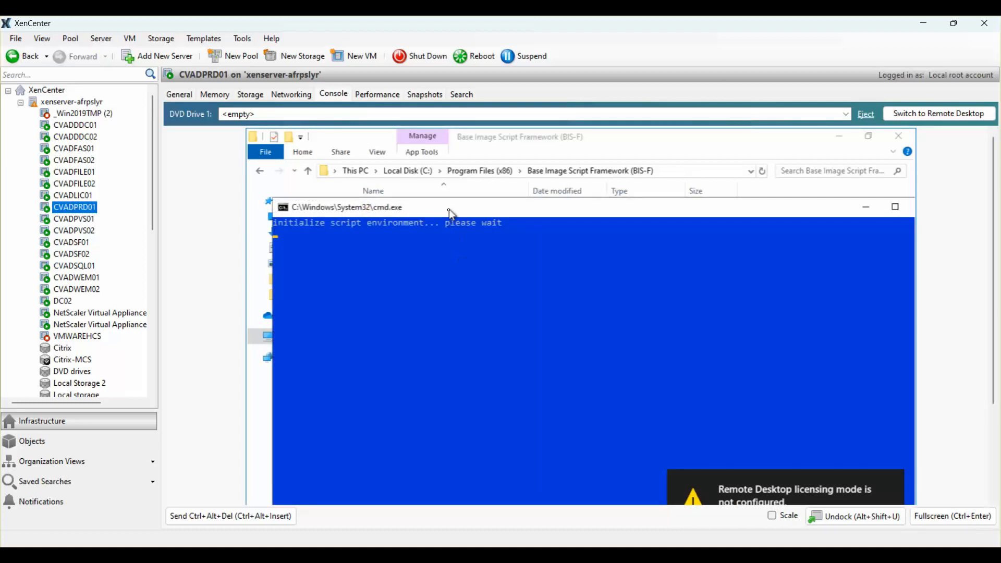
pyautogui.doubleClick(450, 210)
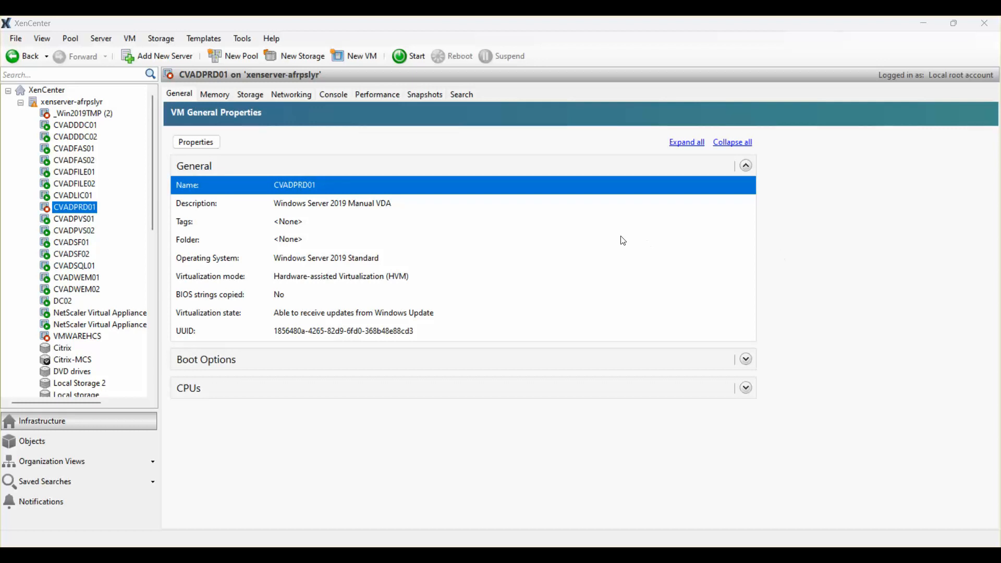
# Take a disks-only snapshot of the CVADPRD01 virtual machine named CVAD_IMG_01, leaving the description blank.
pyautogui.click(427, 95)
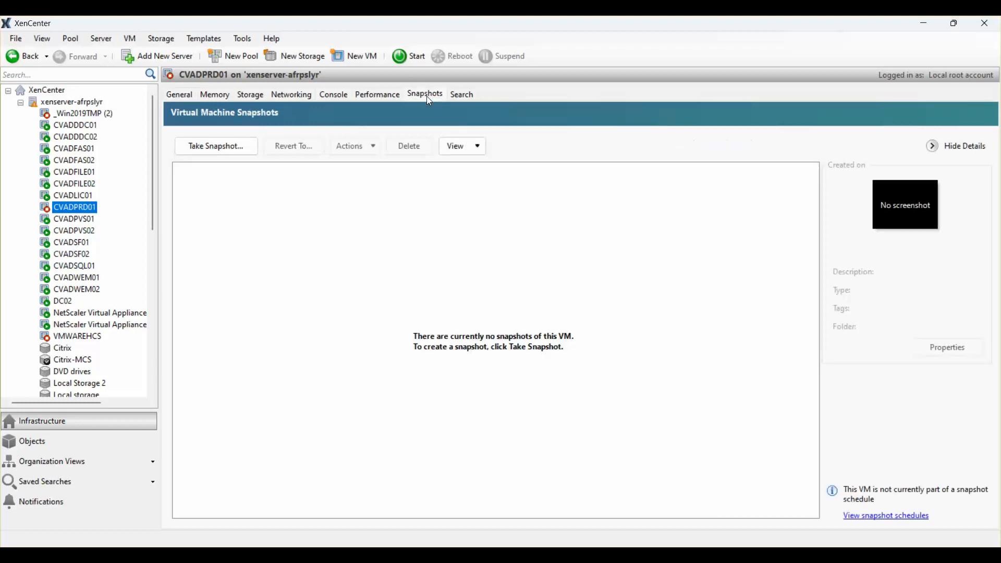
pyautogui.click(209, 151)
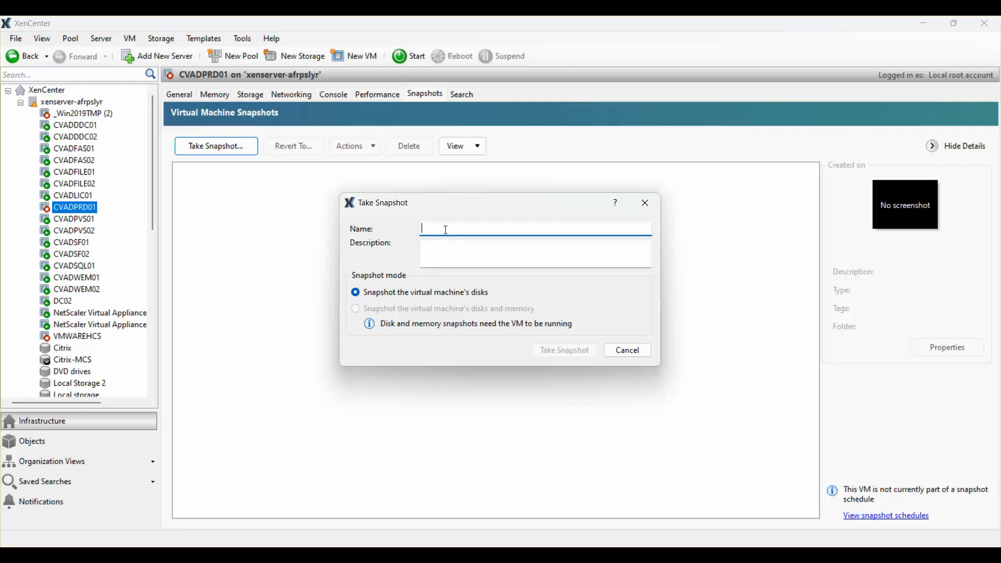
pyautogui.write('CBAD_')
pyautogui.press('BackSpace')
pyautogui.press('BackSpace')
pyautogui.press('BackSpace')
pyautogui.press('BackSpace')
pyautogui.press('BackSpace')
pyautogui.write('CVAD_IMG_01')
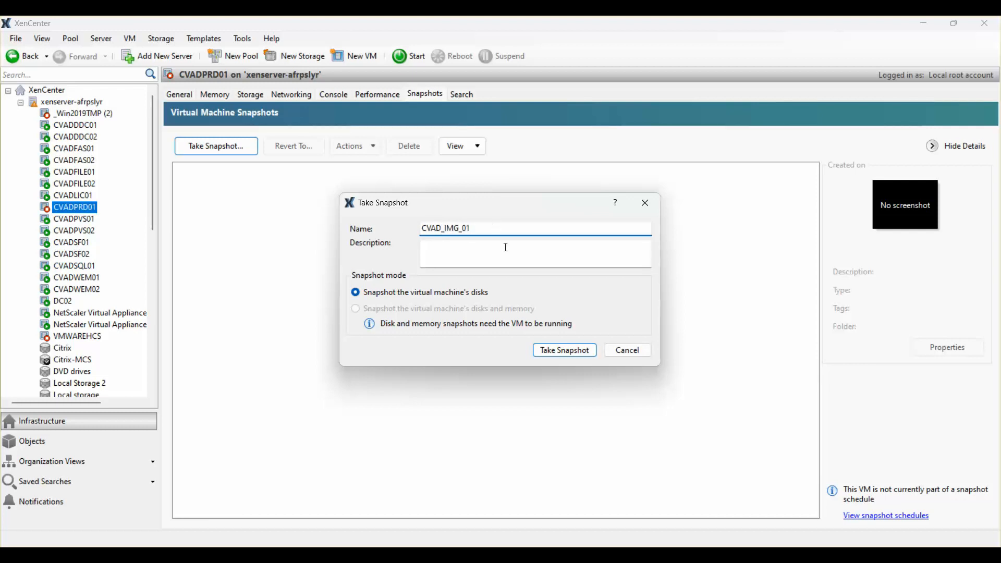
pyautogui.click(499, 250)
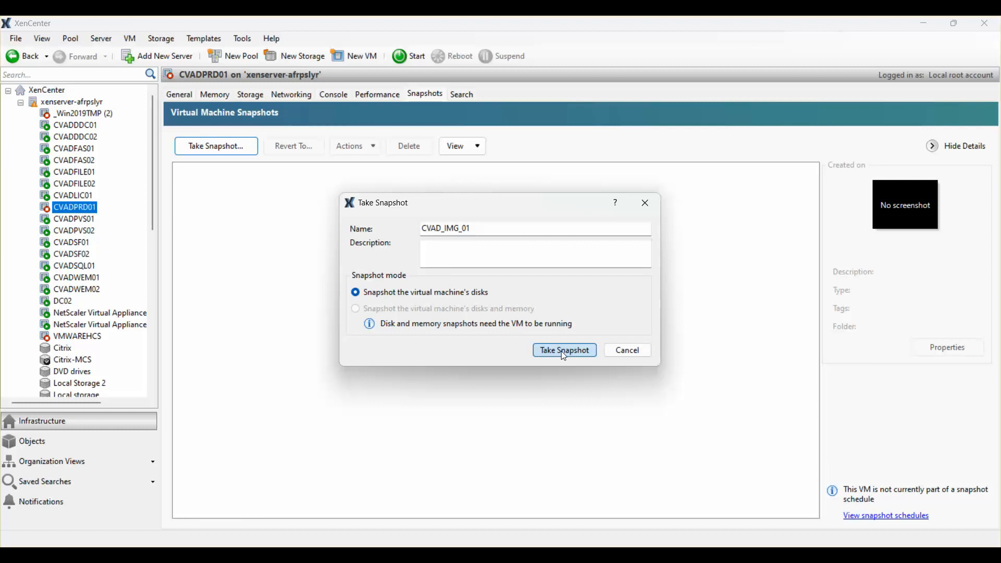
pyautogui.click(567, 352)
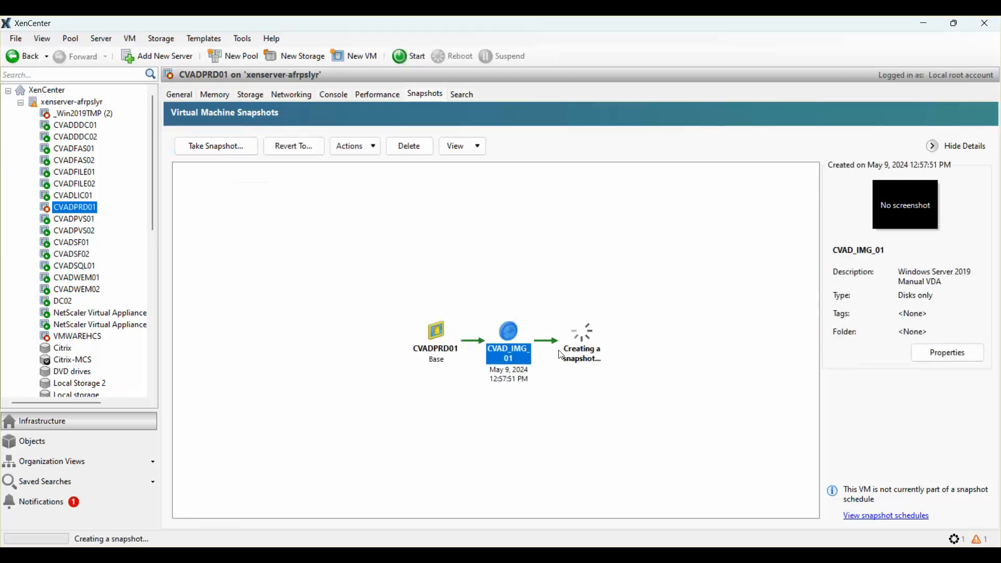